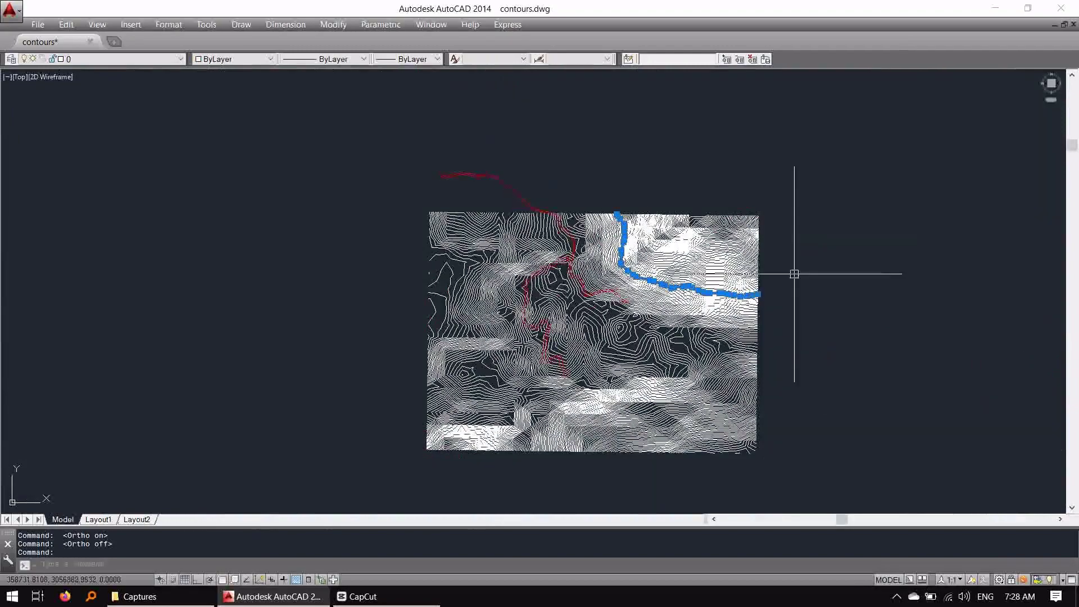
pyautogui.scroll(2, 768, 277)
# Step: Turn on the Image layer so the aerial photo shows under the contours
pyautogui.press('Escape')
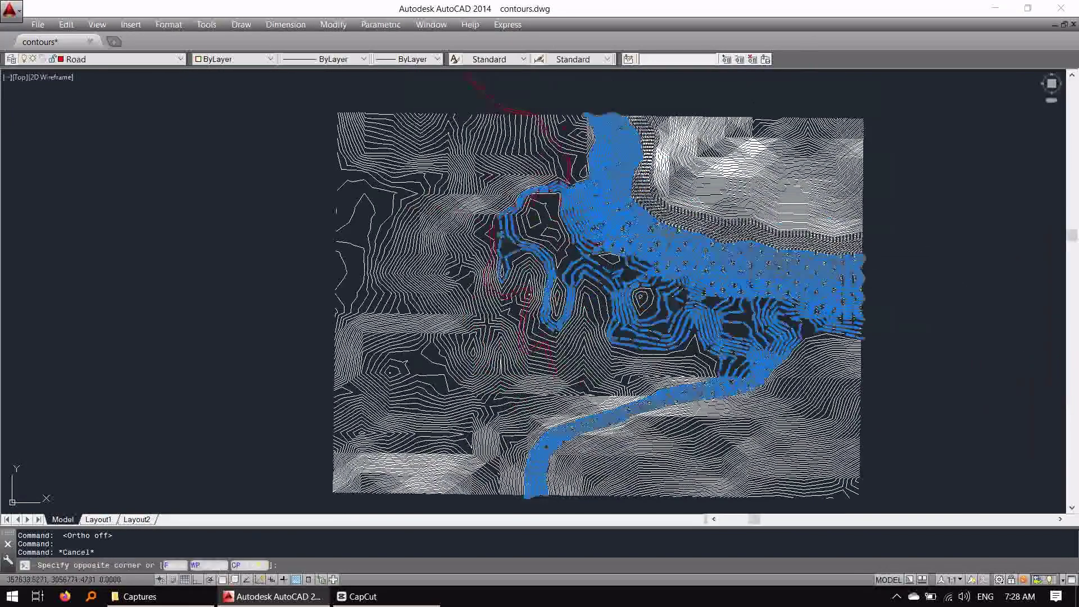
pyautogui.scroll(3, 879, 253)
pyautogui.click(847, 279)
pyautogui.press('Escape')
pyautogui.scroll(3, 561, 289)
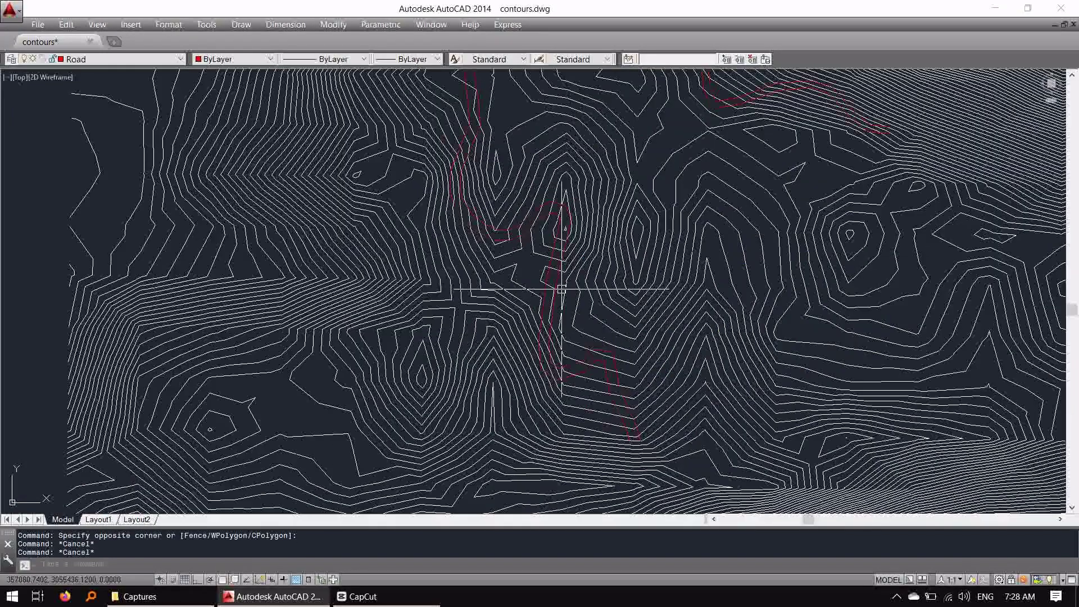
pyautogui.scroll(-5, 561, 289)
pyautogui.moveTo(613, 288); pyautogui.dragTo(450, 297, button='middle')
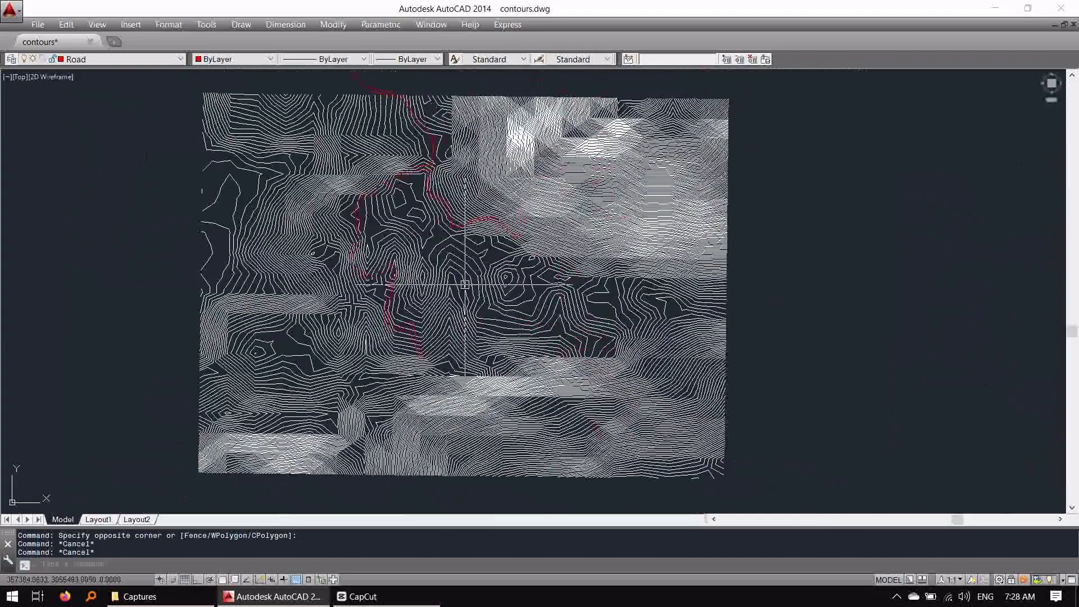
pyautogui.click(114, 56)
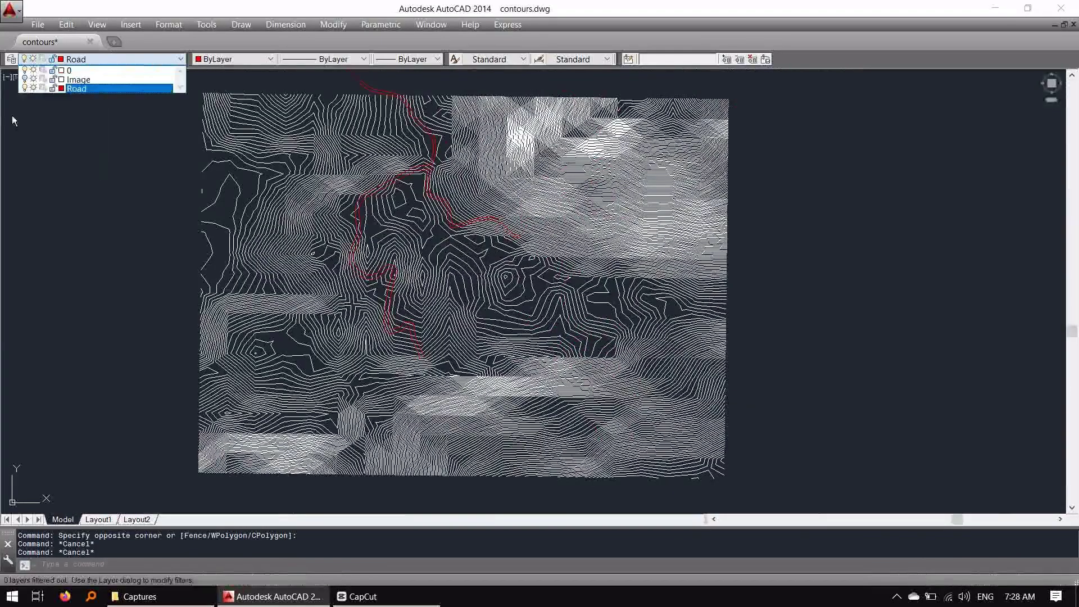
pyautogui.click(135, 178)
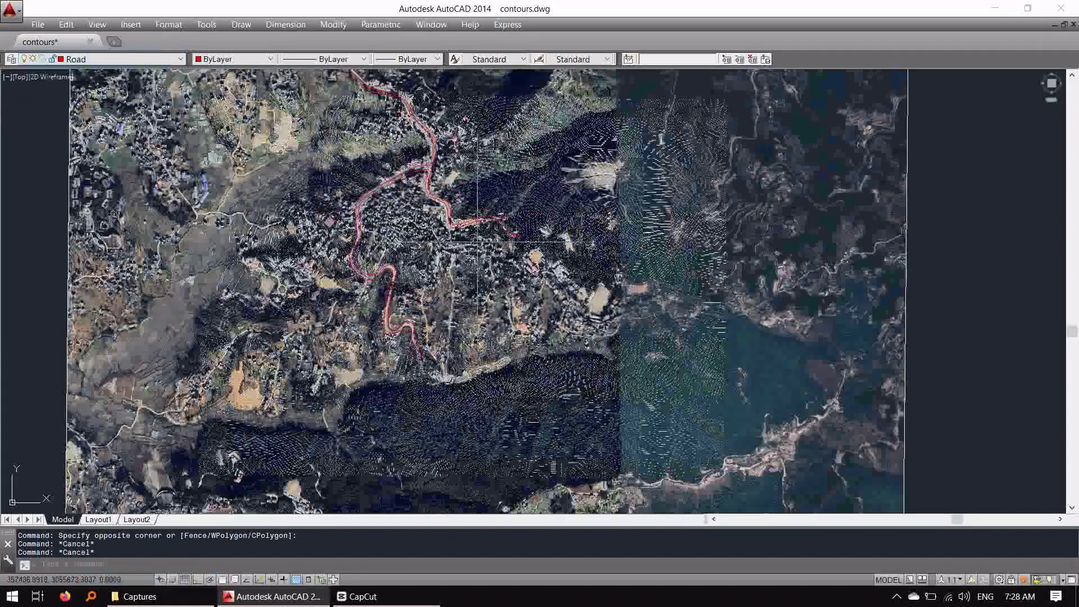
pyautogui.scroll(2, 651, 180)
pyautogui.scroll(-3, 650, 180)
# Step: Send the aerial image behind the contours with DRAWORDER Back
pyautogui.click(686, 108)
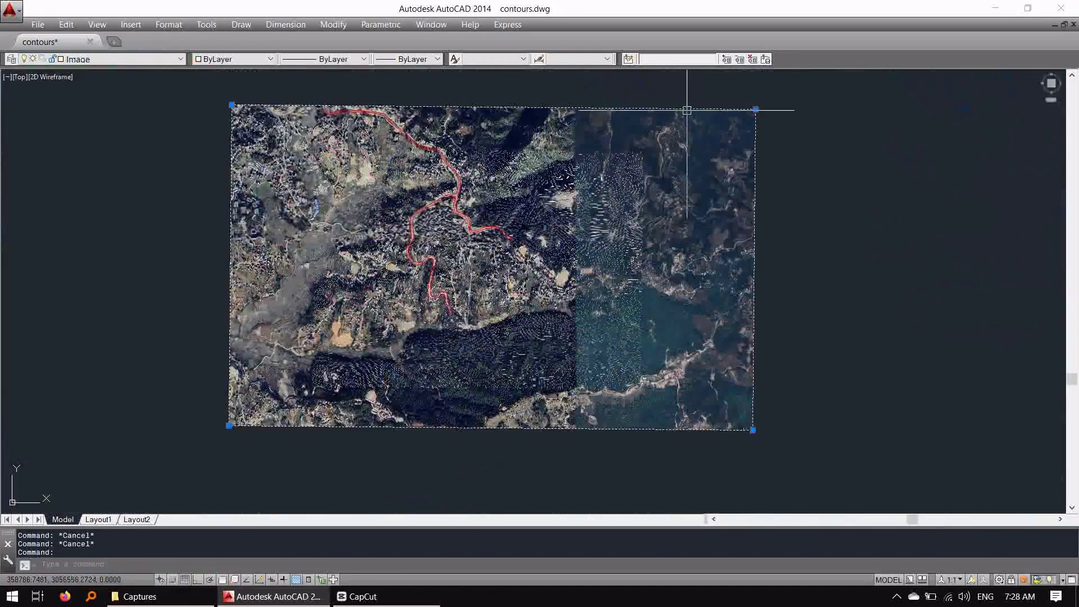
pyautogui.write('do')
pyautogui.press('Return')
pyautogui.write('b')
pyautogui.press('Return')
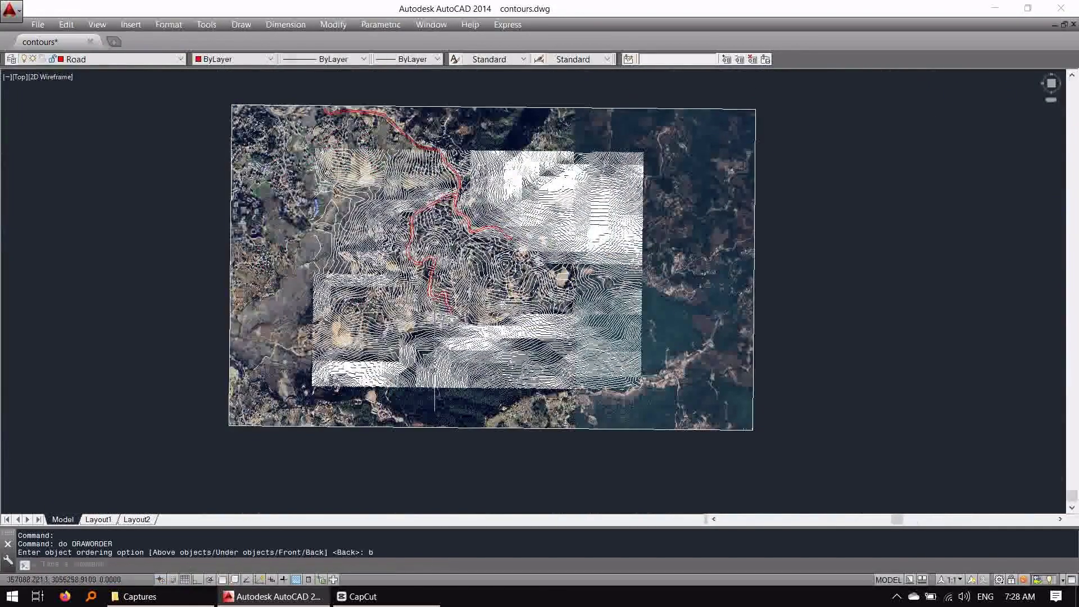
pyautogui.scroll(5, 545, 236)
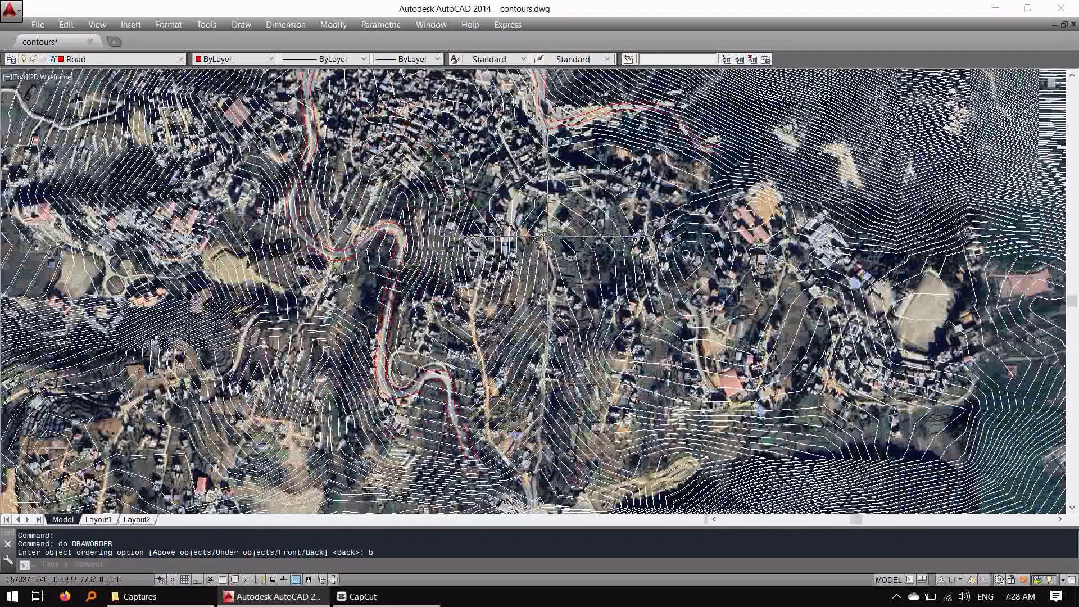
pyautogui.scroll(3, 546, 235)
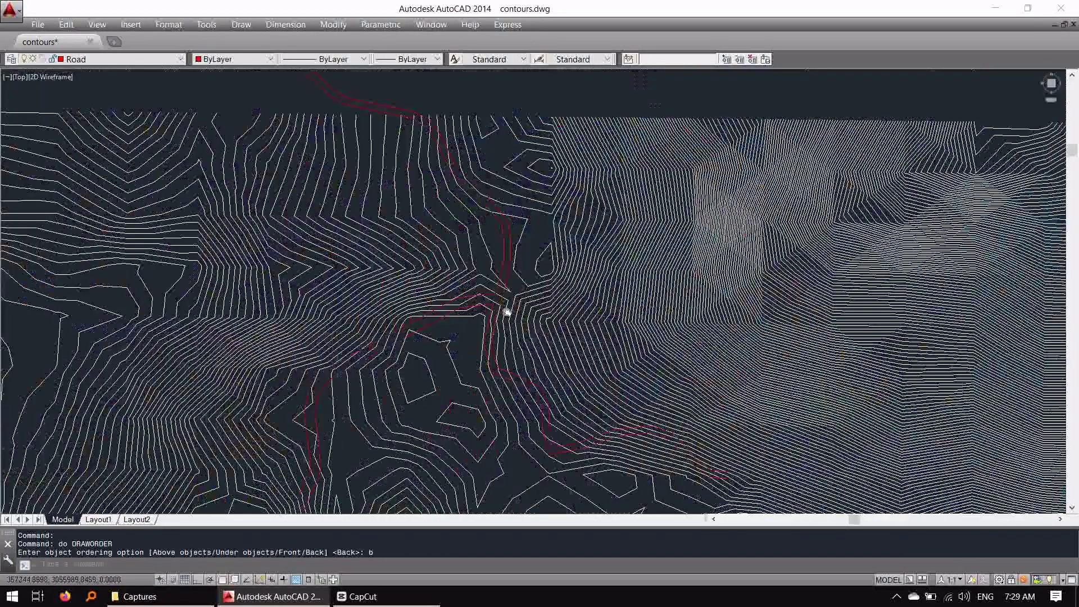
pyautogui.moveTo(506, 312); pyautogui.dragTo(667, 344, button='middle')
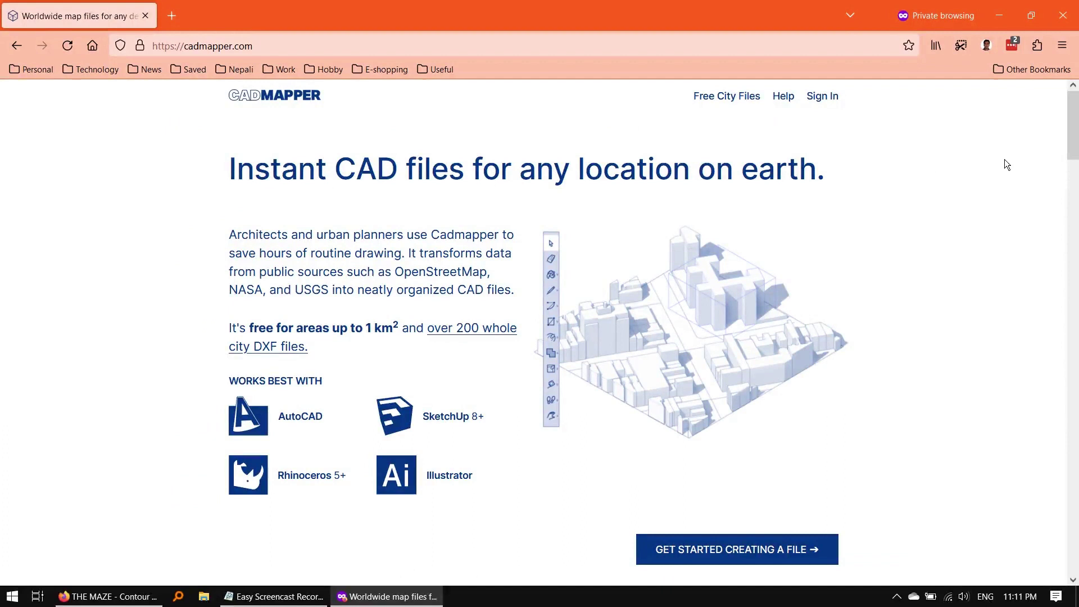
# Step: Sign in to CADMapper with the saved login details
pyautogui.click(822, 96)
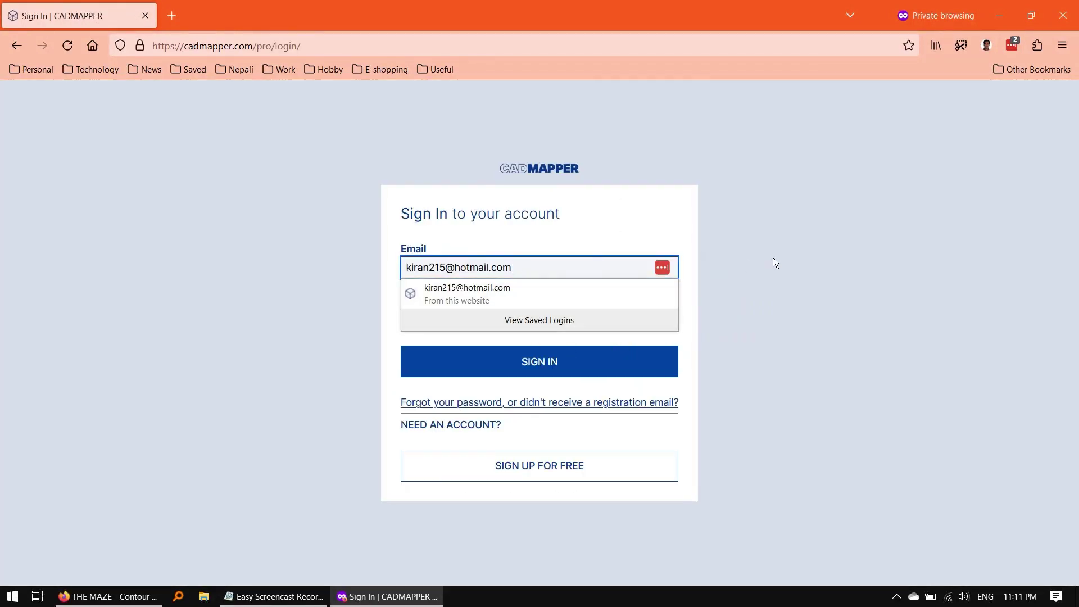
pyautogui.click(774, 258)
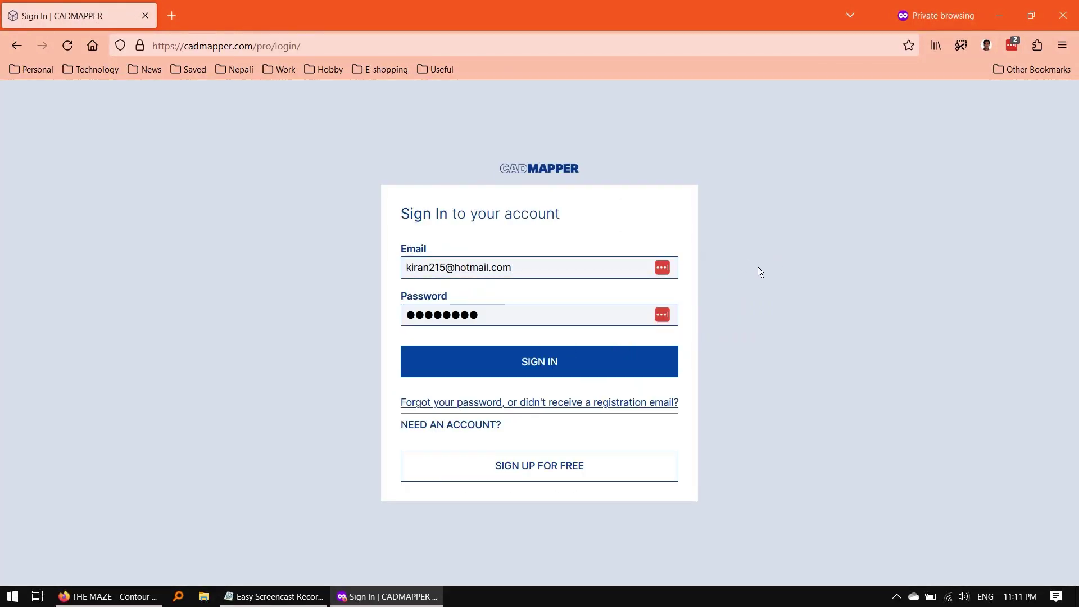
pyautogui.click(562, 361)
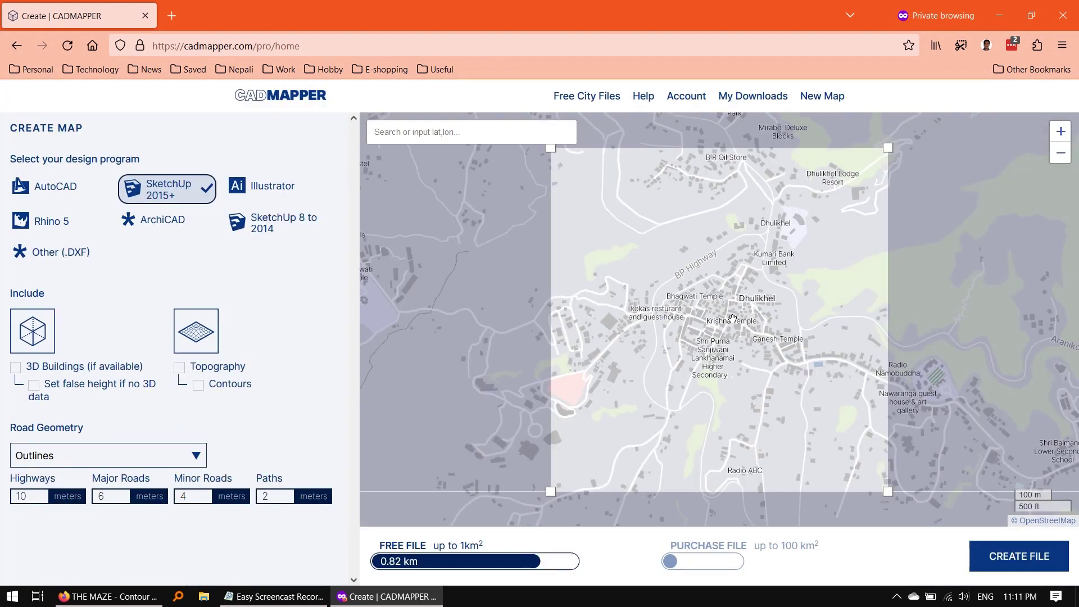
# Step: Create a 0.35 km² AutoCAD file with topography and 4 m contours
pyautogui.moveTo(551, 148); pyautogui.dragTo(602, 217)
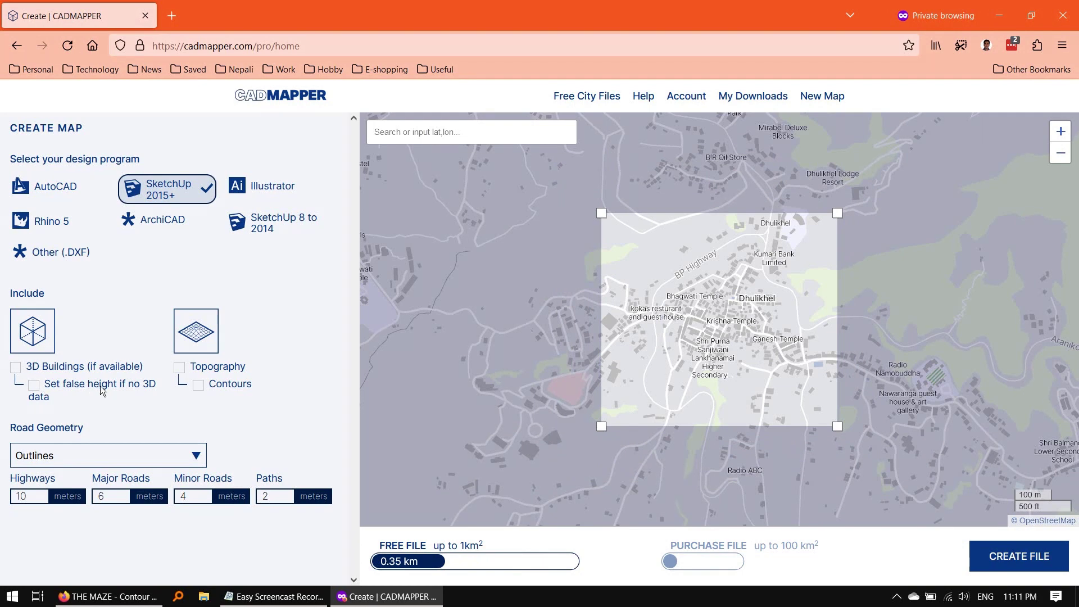
pyautogui.click(53, 188)
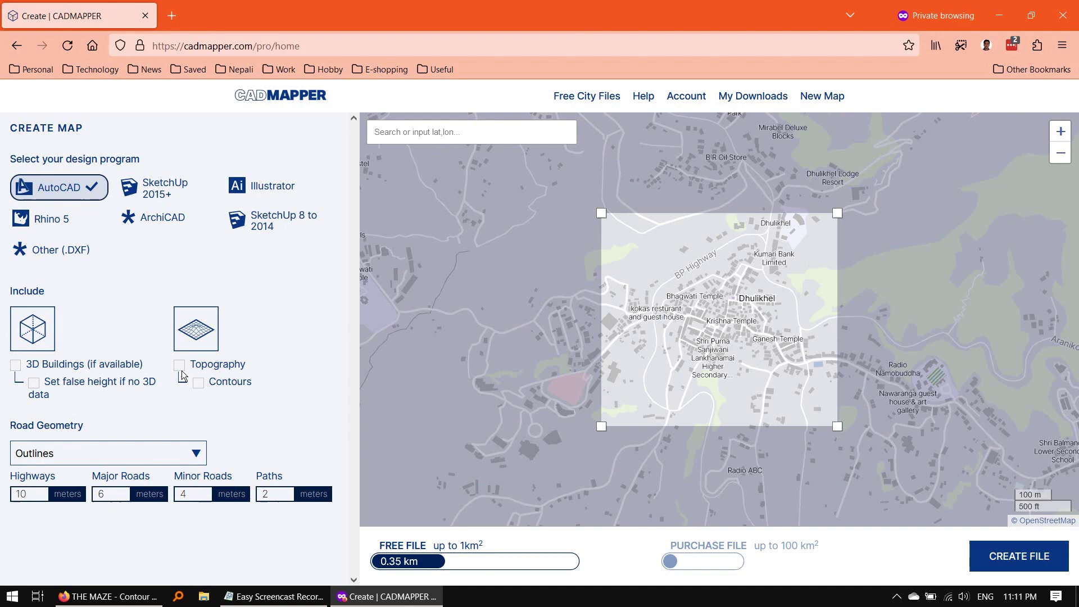
pyautogui.click(199, 384)
pyautogui.moveTo(230, 396); pyautogui.dragTo(181, 391)
pyautogui.write('2')
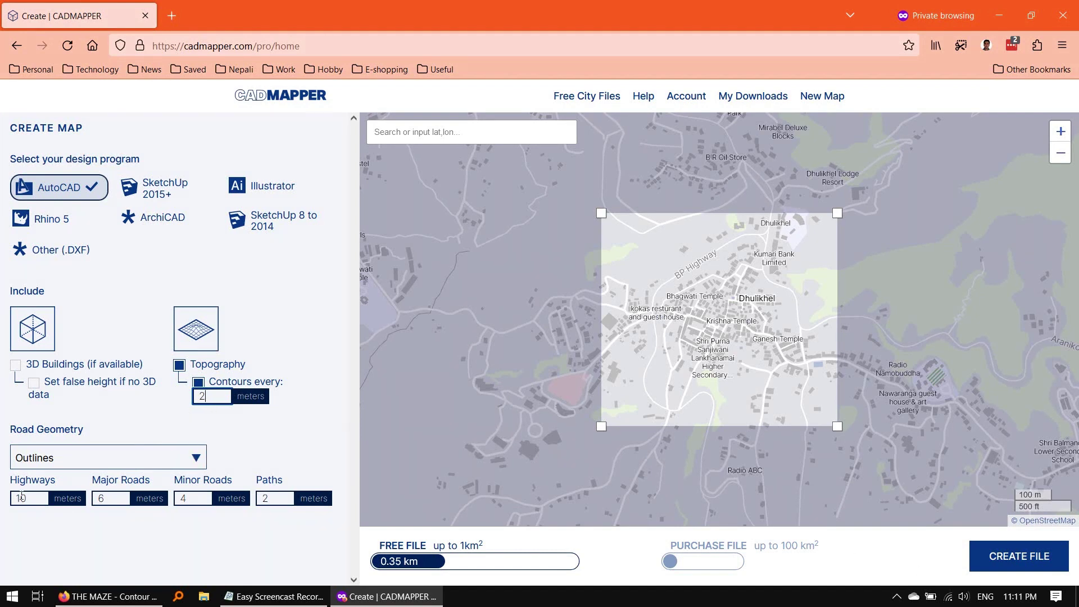
pyautogui.click(815, 518)
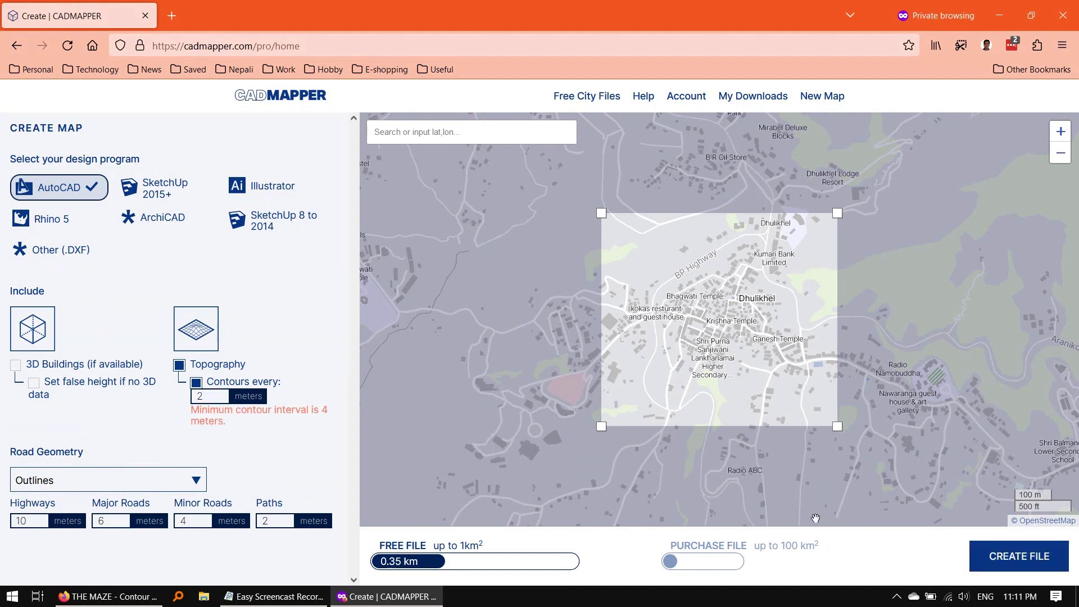
pyautogui.click(202, 396)
pyautogui.click(1033, 553)
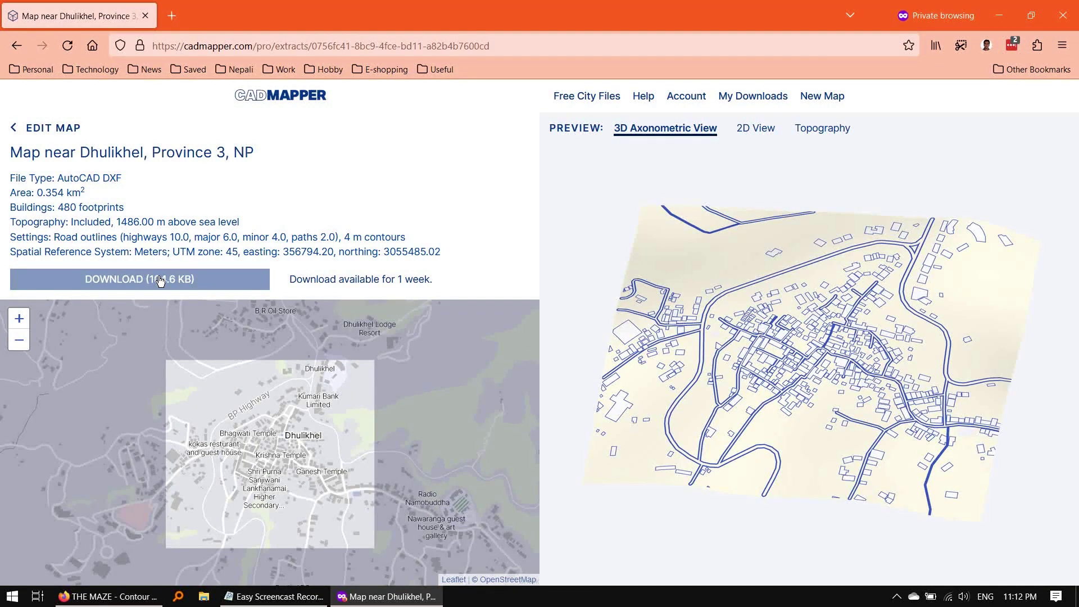
# Step: Download the Dhulikhel ZIP and open its DXF drawing in AutoCAD
pyautogui.click(160, 280)
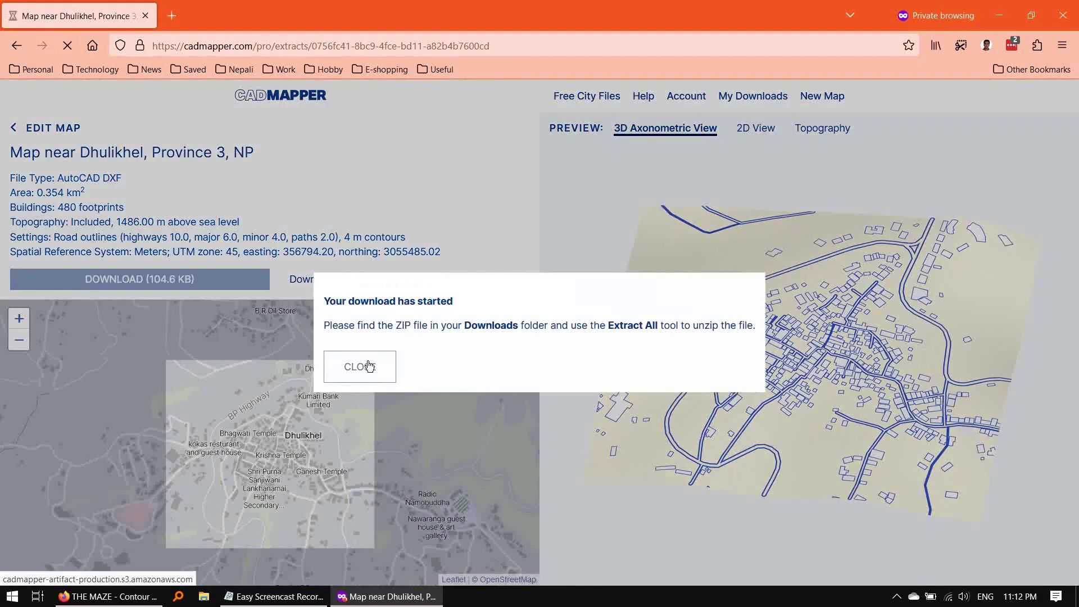
pyautogui.click(364, 364)
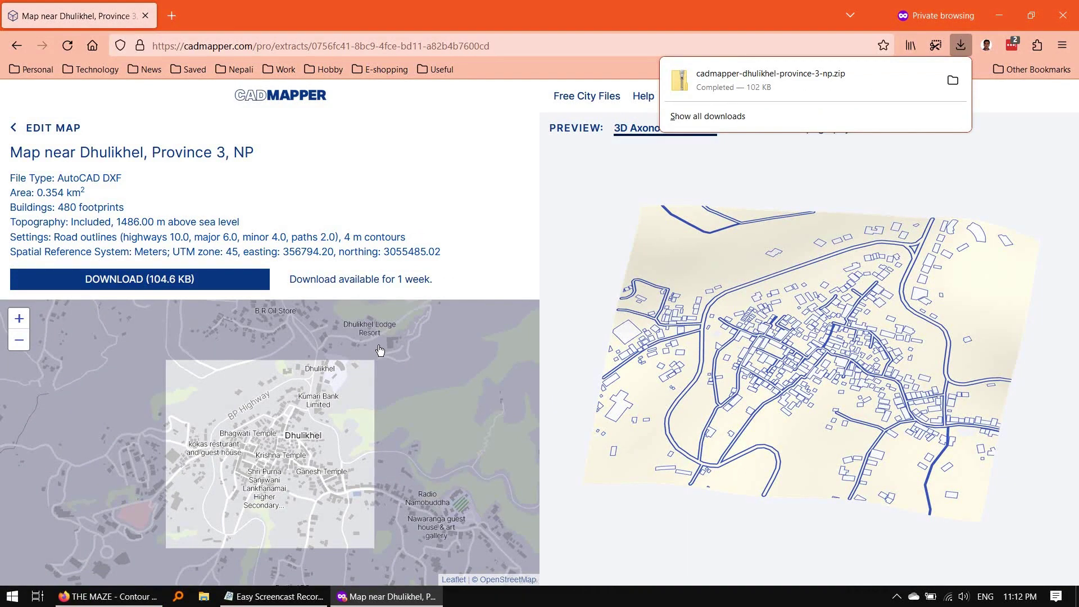
pyautogui.click(819, 81)
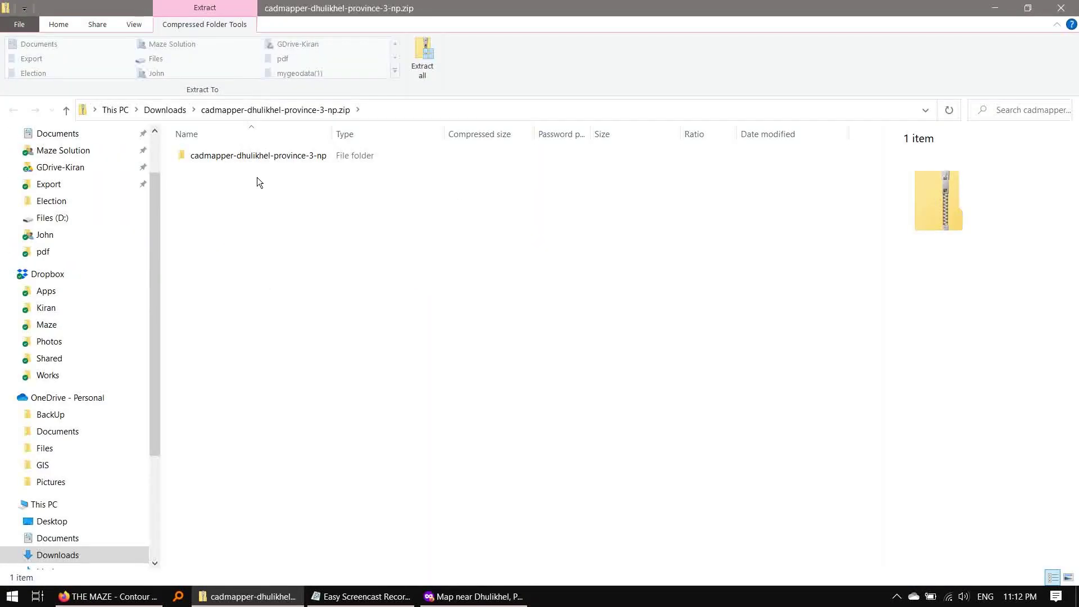
pyautogui.click(217, 158)
pyautogui.doubleClick(219, 157)
pyautogui.click(243, 162)
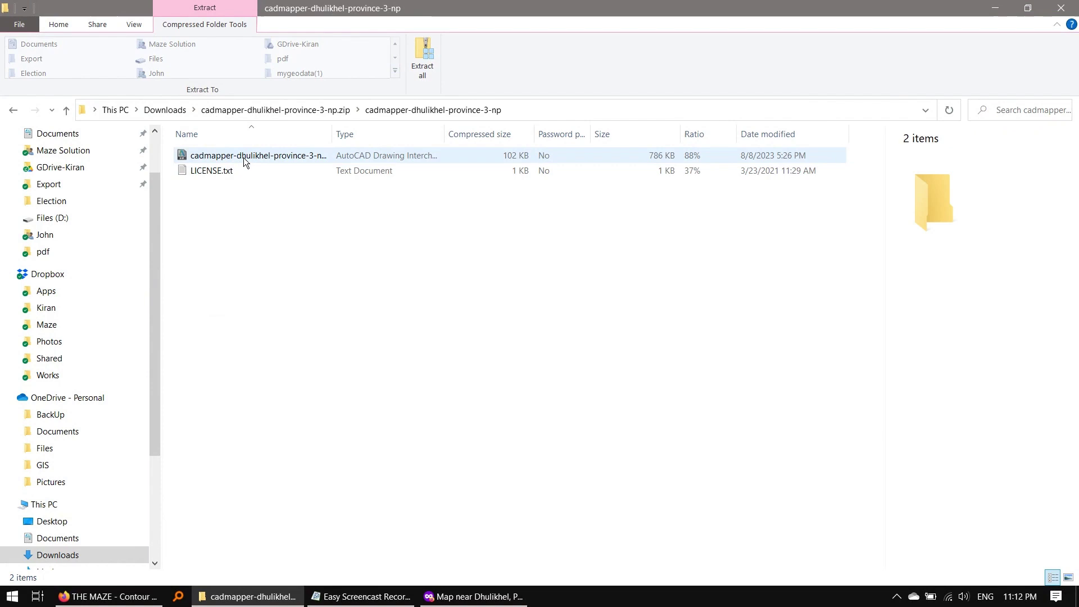
pyautogui.doubleClick(305, 156)
# Step: Dismiss the read-only alerts and maximize the AutoCAD window
pyautogui.click(994, 7)
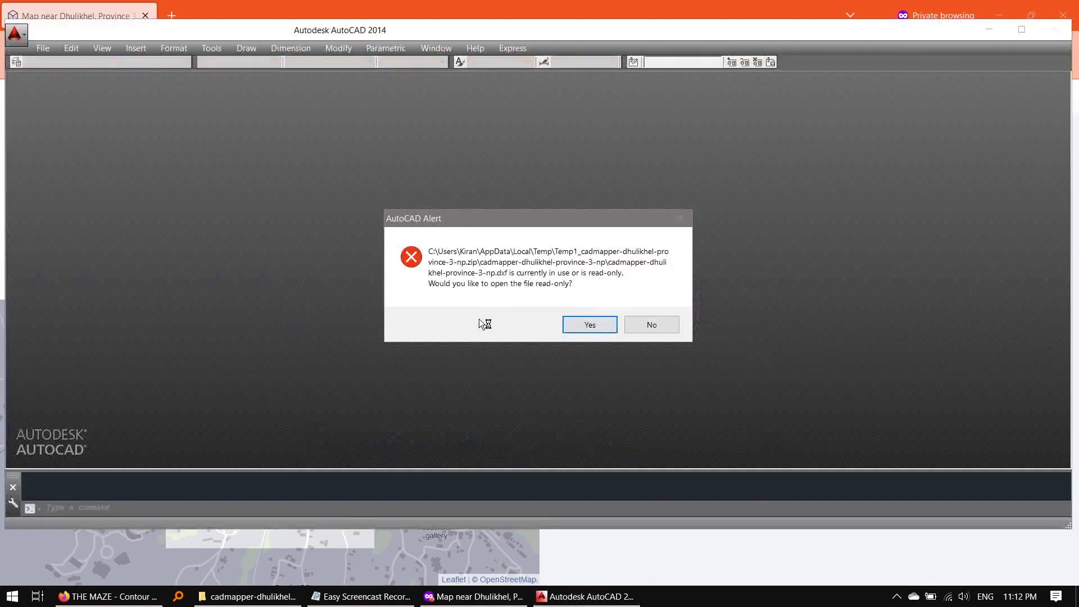
pyautogui.click(578, 328)
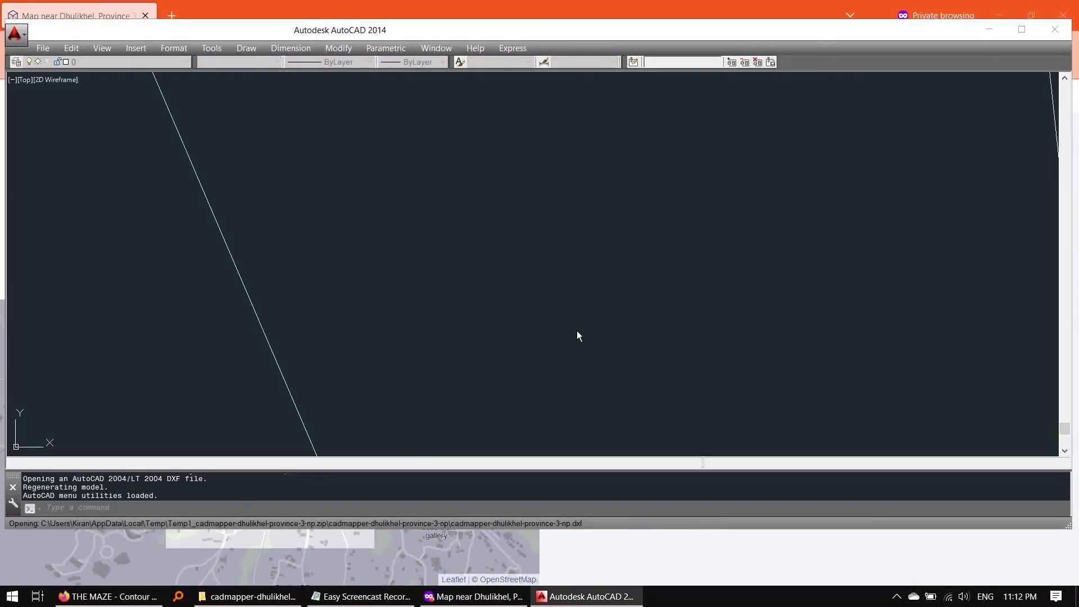
pyautogui.click(1020, 30)
pyautogui.click(590, 325)
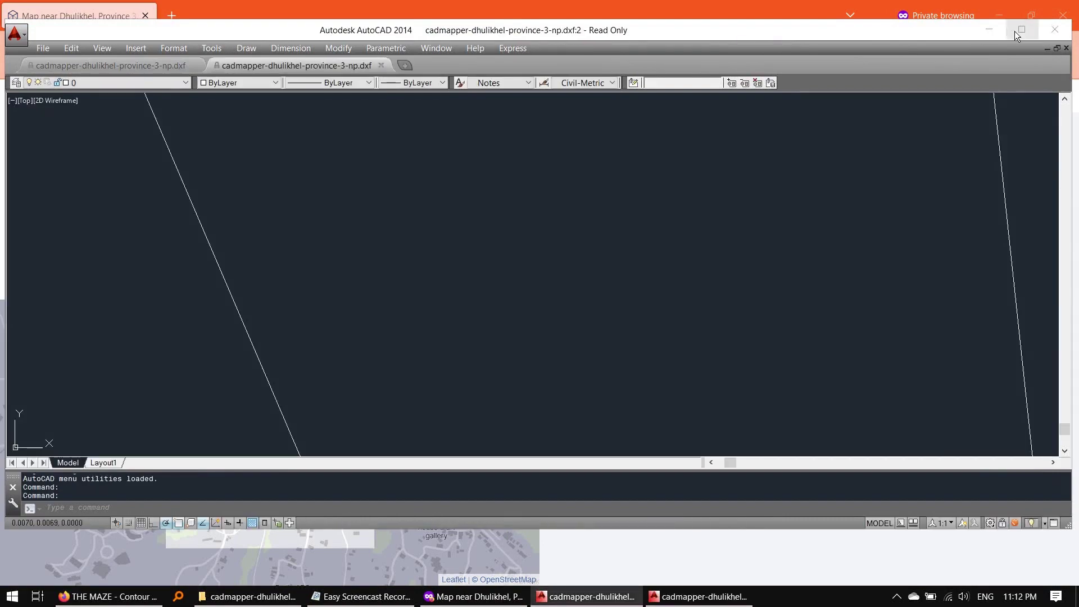
pyautogui.write('z')
# Step: Zoom to extents so the whole Dhulikhel map is visible
pyautogui.press('Return')
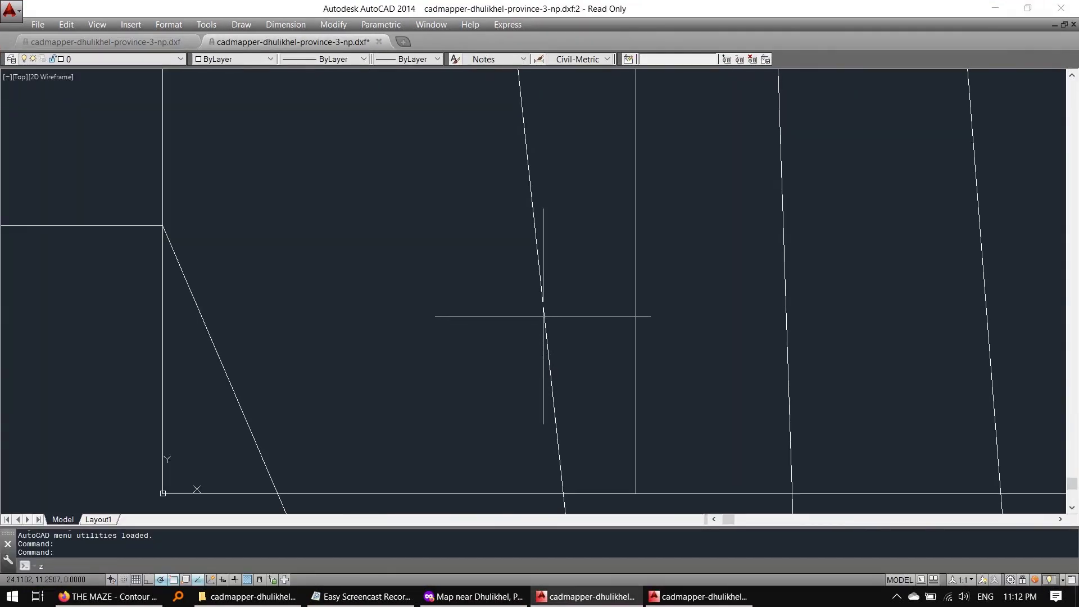
pyautogui.write('e')
pyautogui.press('Return')
pyautogui.scroll(3, 506, 287)
pyautogui.click(482, 309)
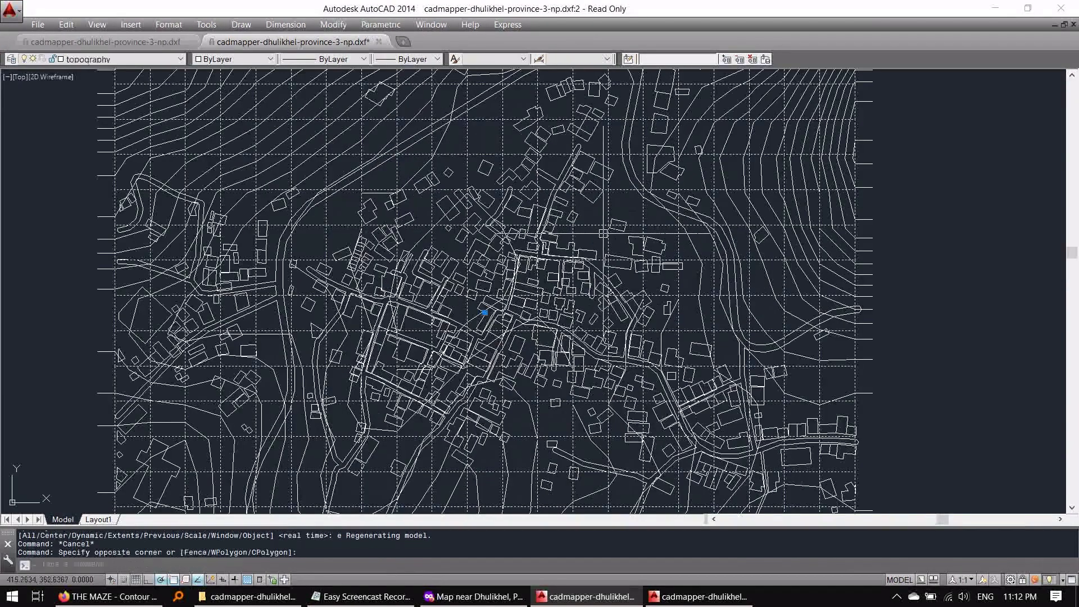
pyautogui.scroll(-3, 530, 283)
pyautogui.press('Escape')
pyautogui.scroll(1, 759, 236)
pyautogui.click(724, 236)
pyautogui.scroll(1, 725, 236)
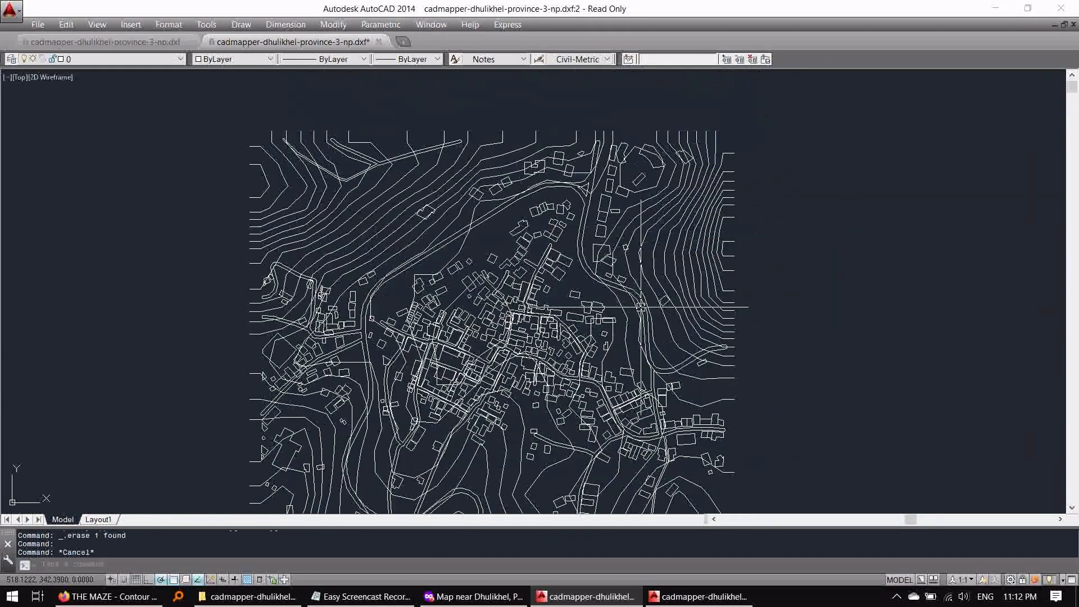
pyautogui.click(722, 260)
pyautogui.press('Escape')
pyautogui.moveTo(725, 300); pyautogui.dragTo(742, 232, button='middle')
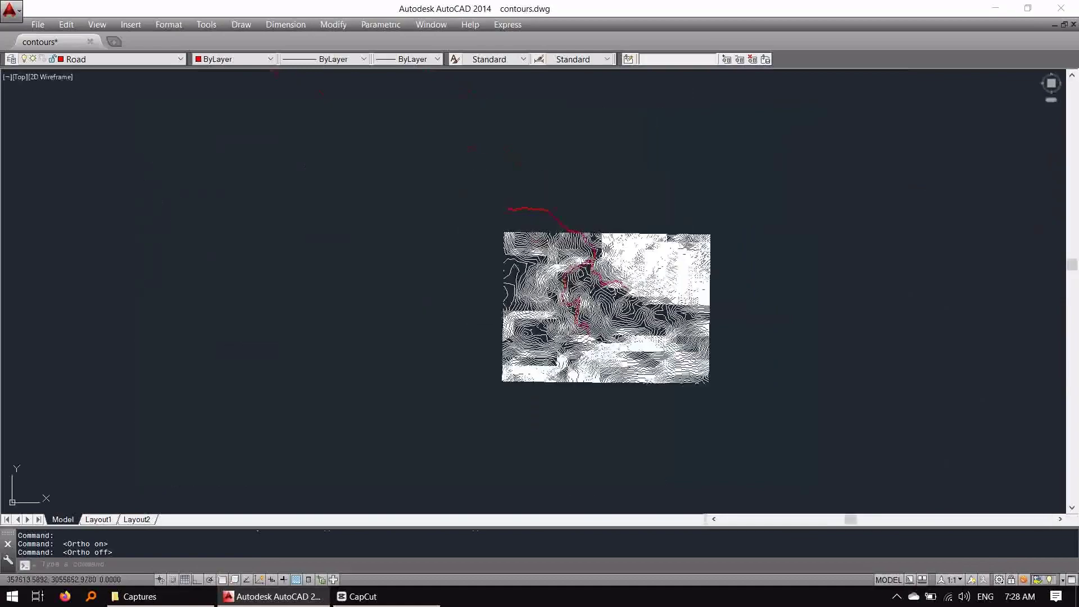
pyautogui.scroll(5, 594, 295)
pyautogui.scroll(-3, 548, 198)
pyautogui.click(717, 290)
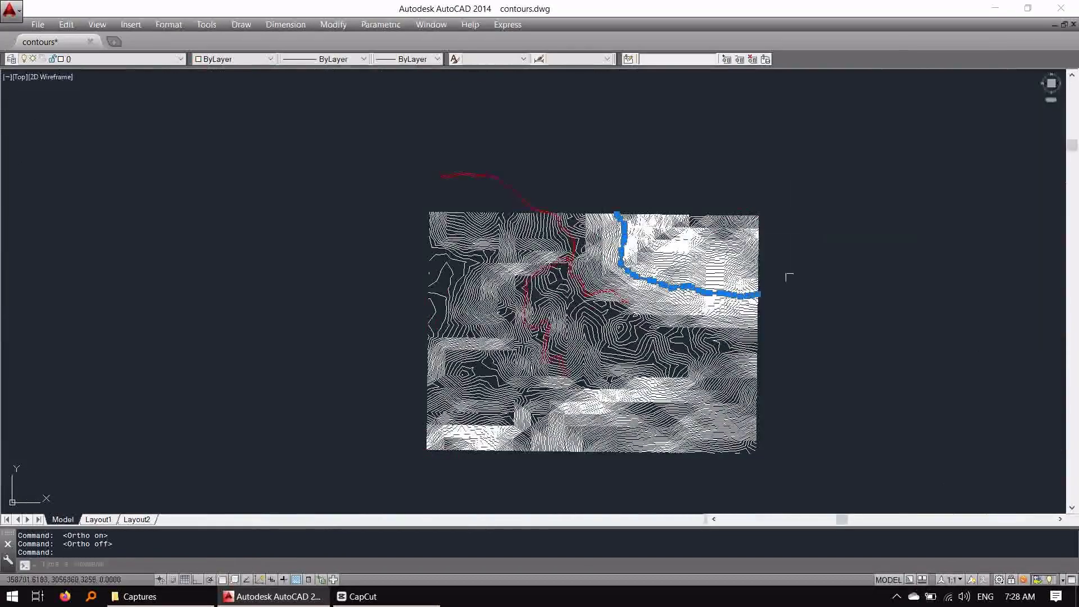
pyautogui.scroll(3, 768, 278)
pyautogui.click(877, 267)
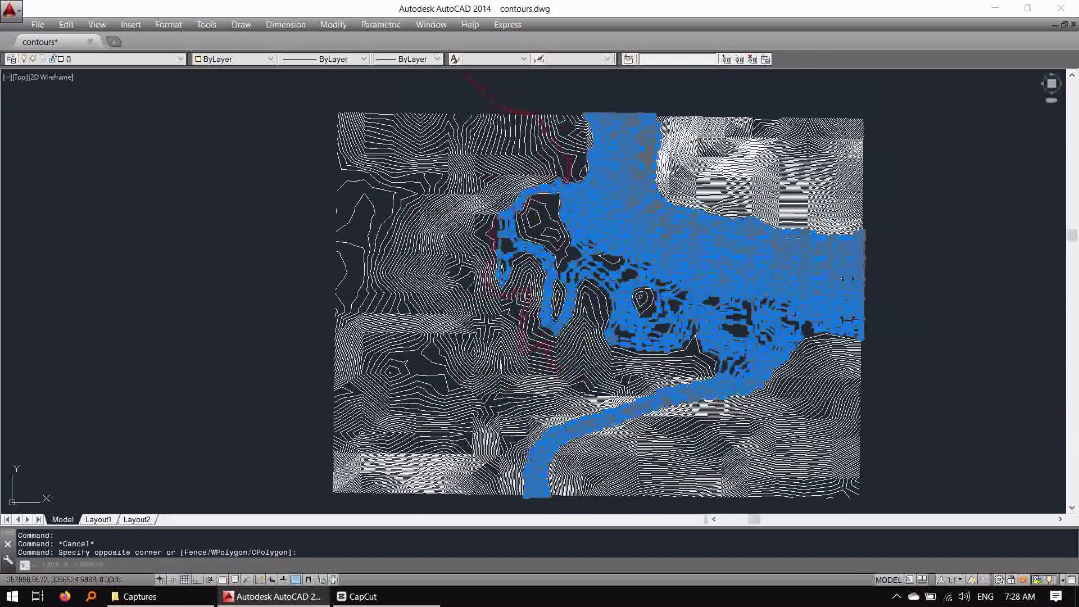
pyautogui.press('Escape')
pyautogui.press('Escape')
pyautogui.scroll(3, 548, 320)
pyautogui.scroll(-3, 624, 291)
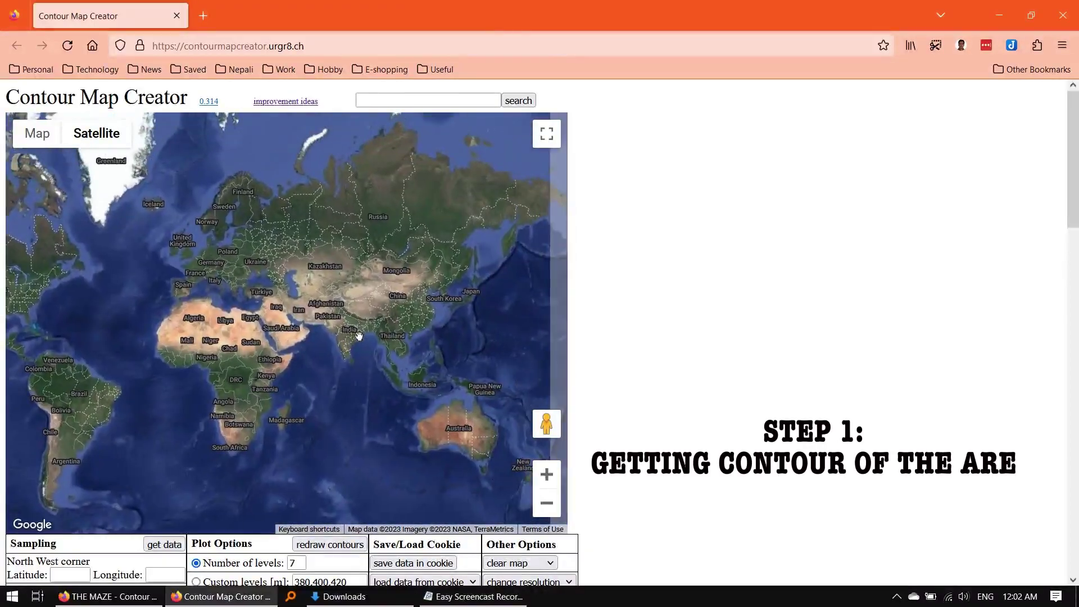
# Step: Find Dhulikhel on the Contour Map Creator map
pyautogui.click(546, 475)
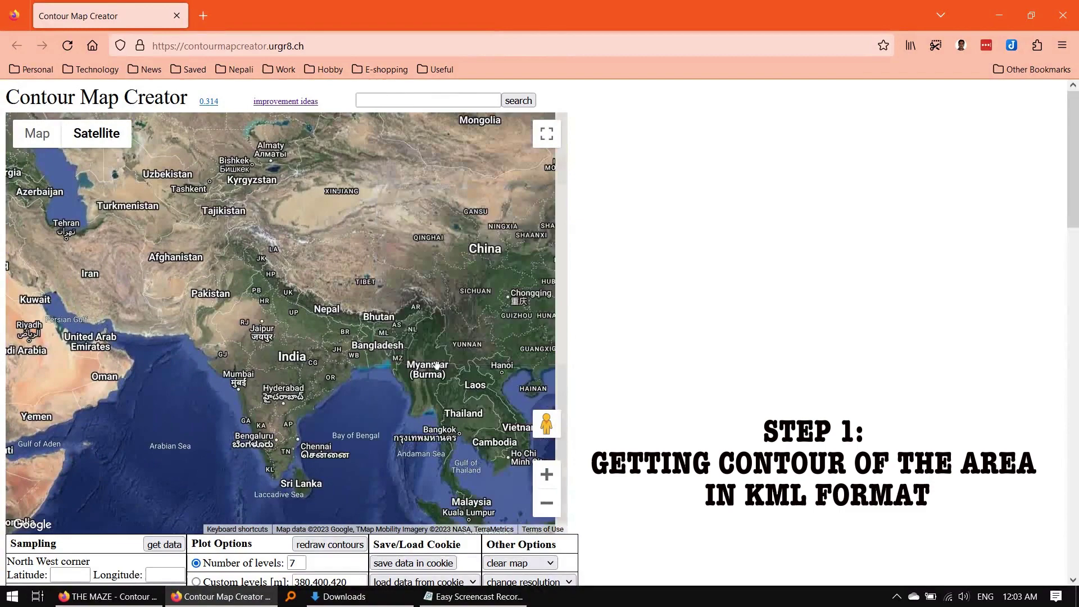
pyautogui.click(546, 474)
pyautogui.scroll(2, 426, 302)
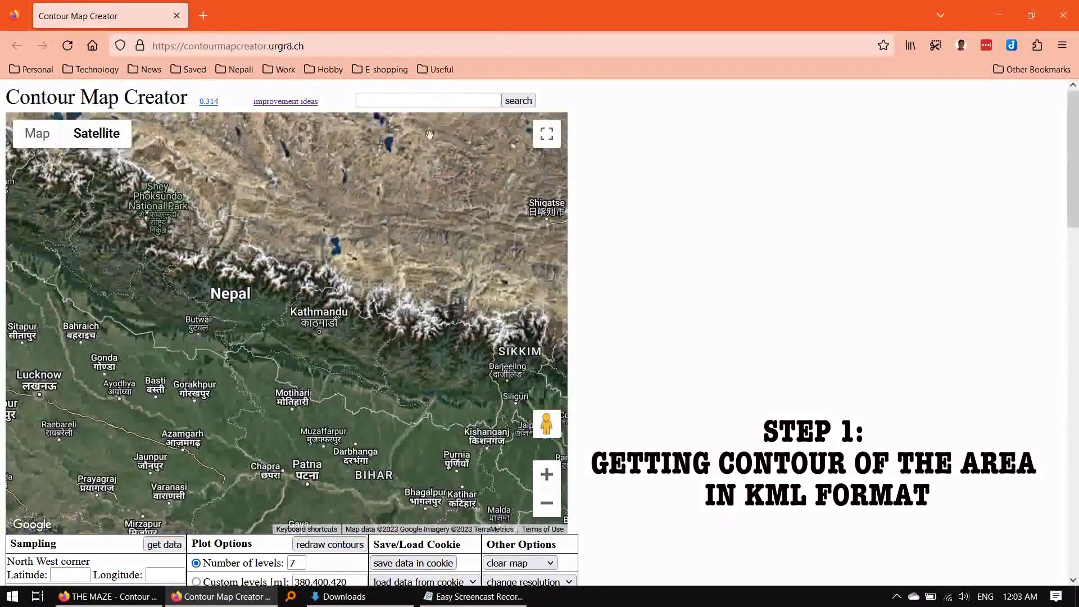
pyautogui.click(447, 101)
pyautogui.write('dhulikhel')
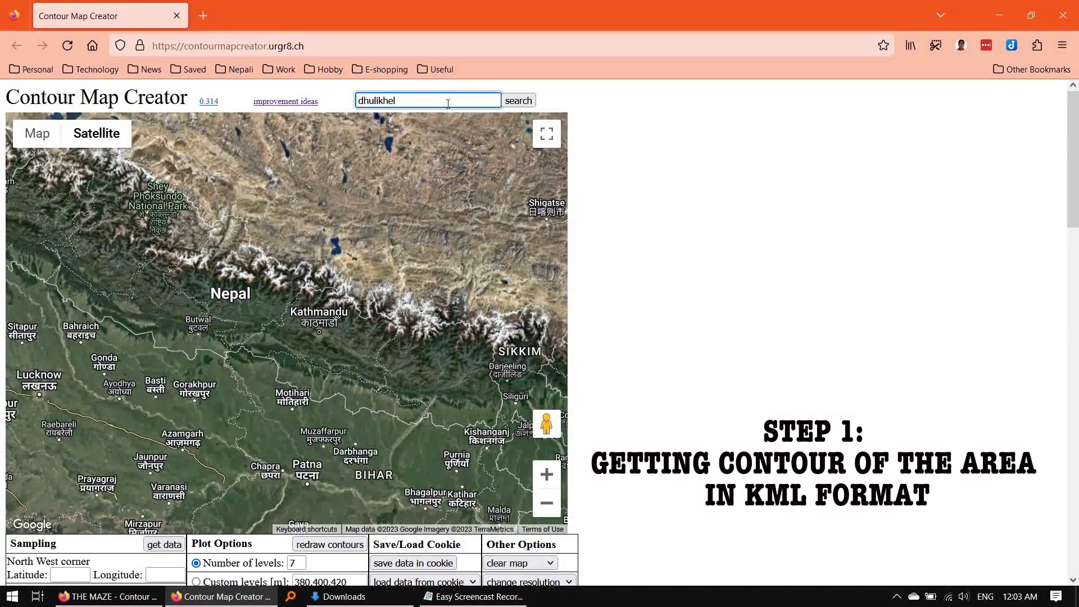
pyautogui.click(518, 100)
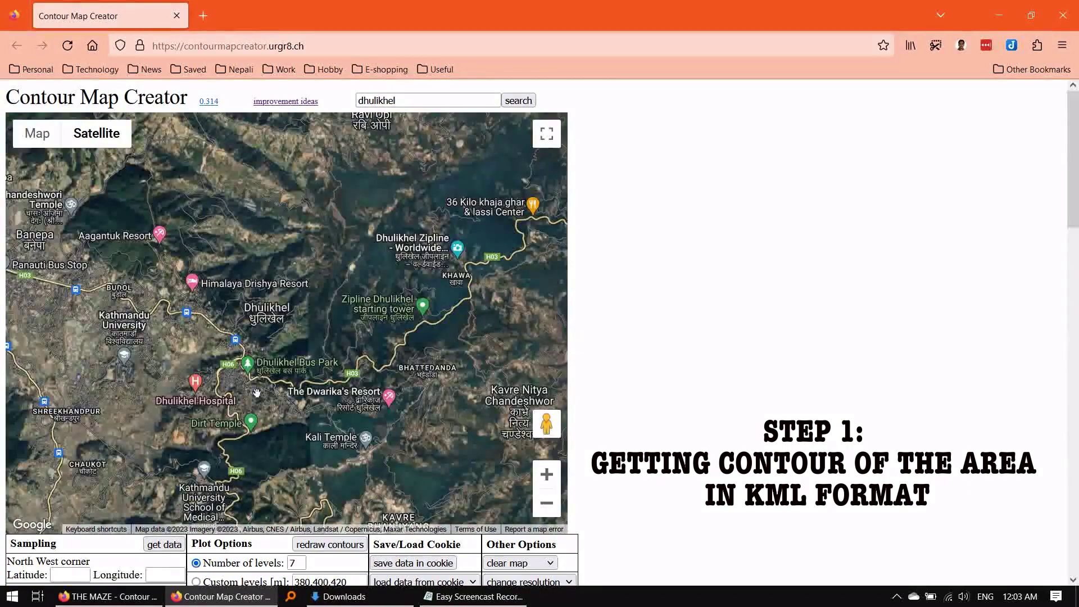
pyautogui.scroll(1, 322, 309)
pyautogui.keyDown('ctrl'); pyautogui.scroll(2, 337, 363); pyautogui.keyUp('ctrl')
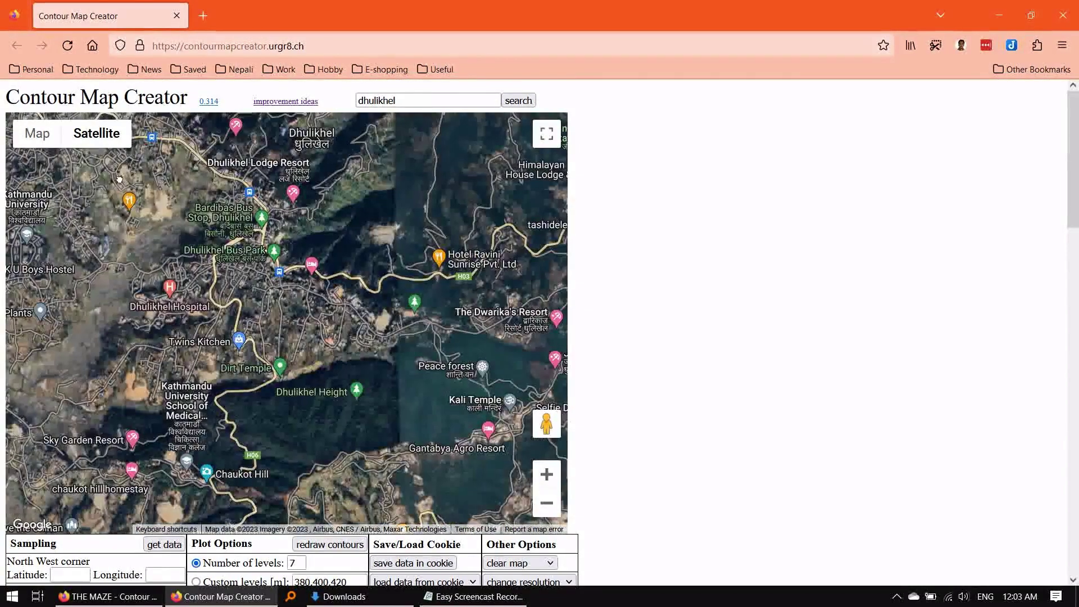
# Step: Mark a rectangle around Dhulikhel and fetch its elevation data
pyautogui.click(111, 175)
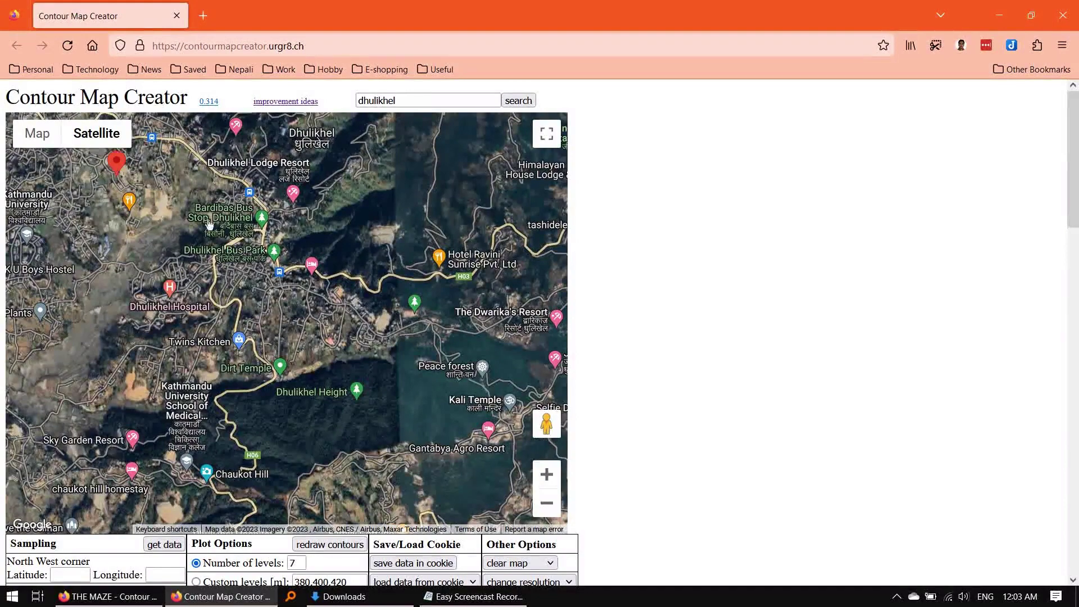
pyautogui.click(445, 436)
pyautogui.moveTo(445, 436); pyautogui.dragTo(461, 432)
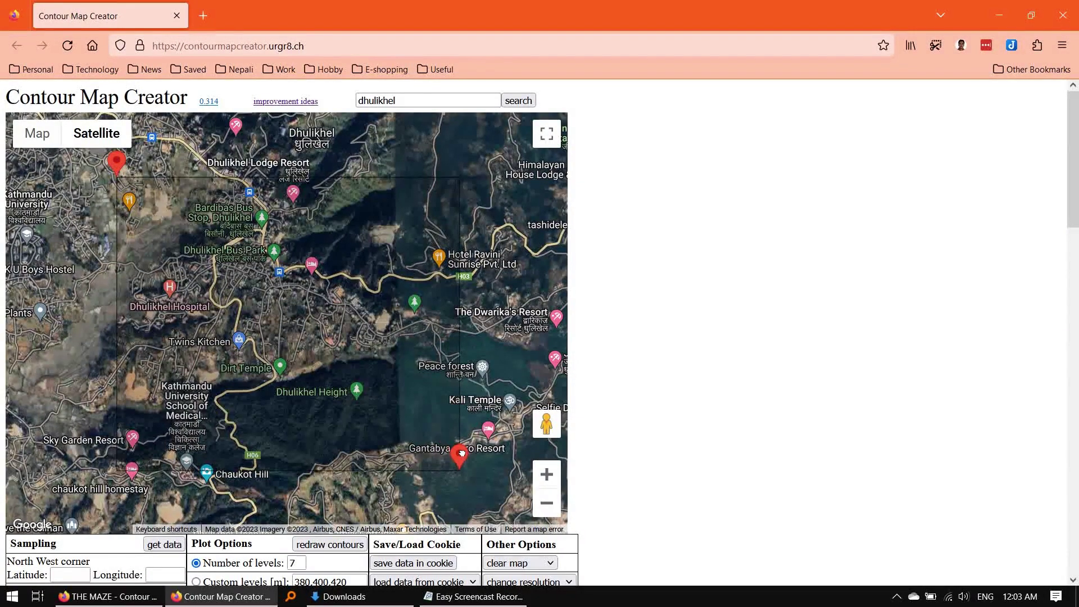
pyautogui.moveTo(116, 162); pyautogui.dragTo(104, 168)
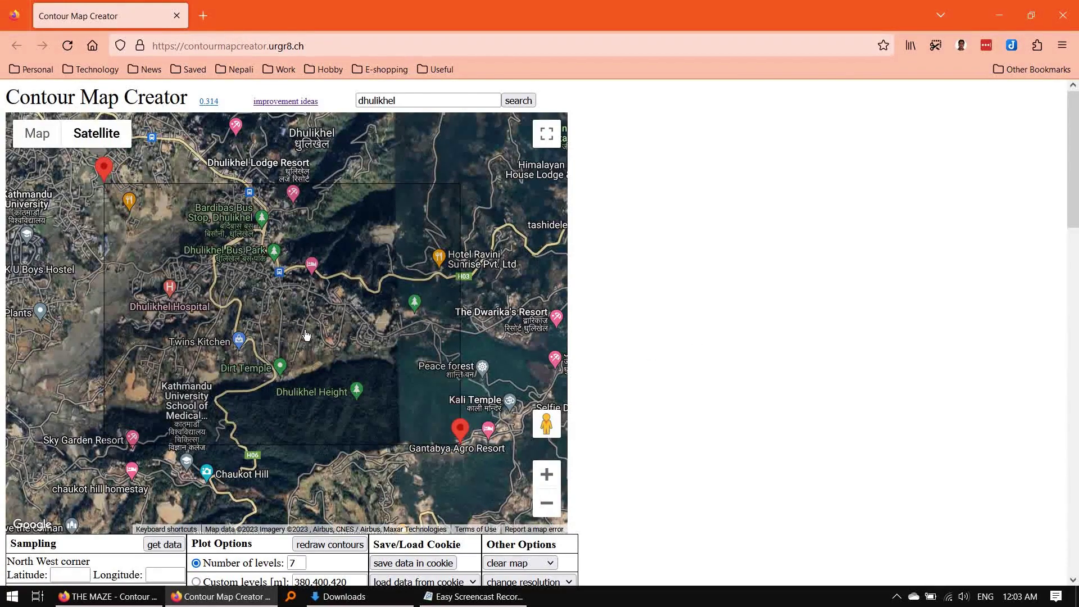
pyautogui.scroll(-1, 137, 511)
pyautogui.click(168, 471)
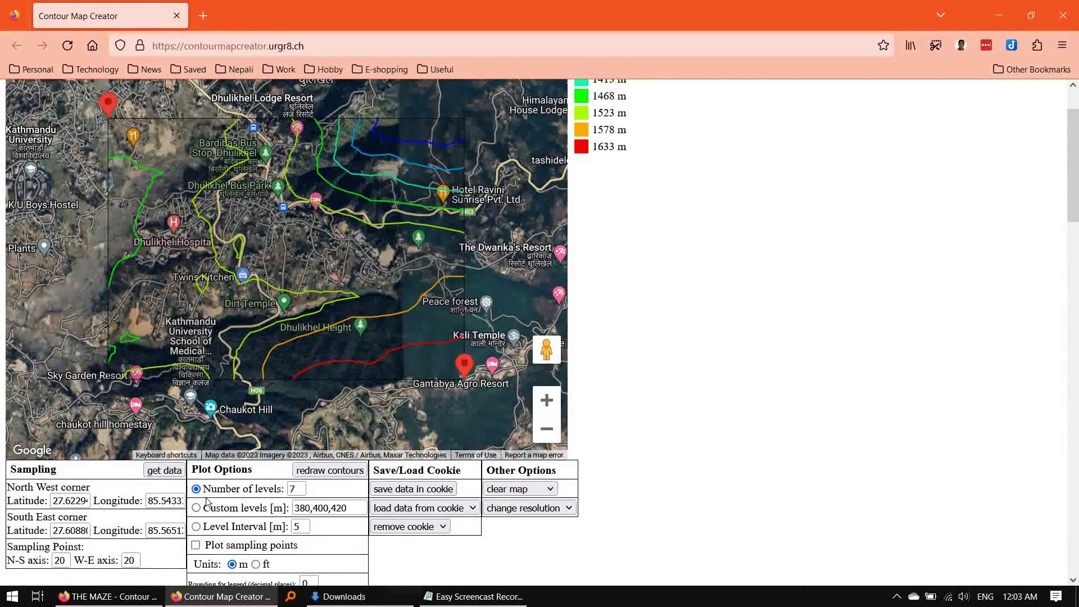
# Step: Redraw the contours at a fixed 2 m level interval
pyautogui.click(195, 526)
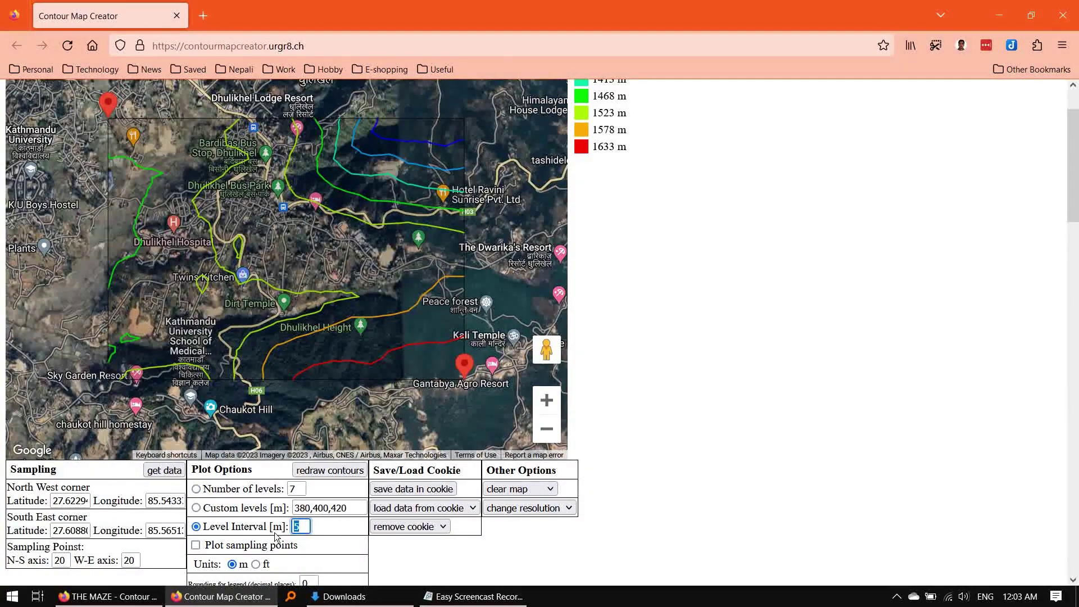
pyautogui.write('1')
pyautogui.click(328, 470)
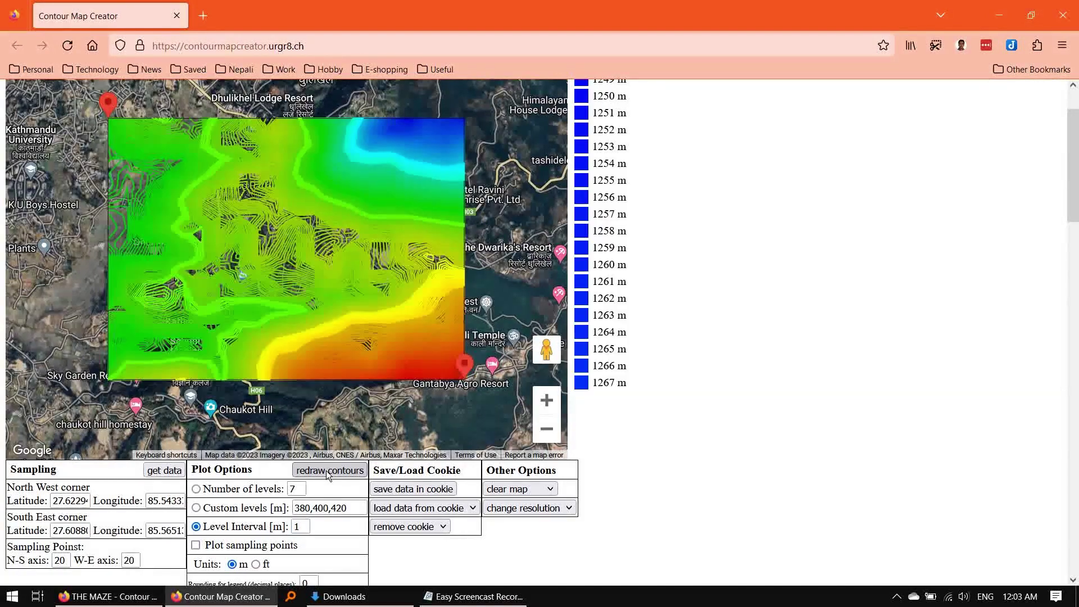
pyautogui.doubleClick(292, 526)
pyautogui.write('2')
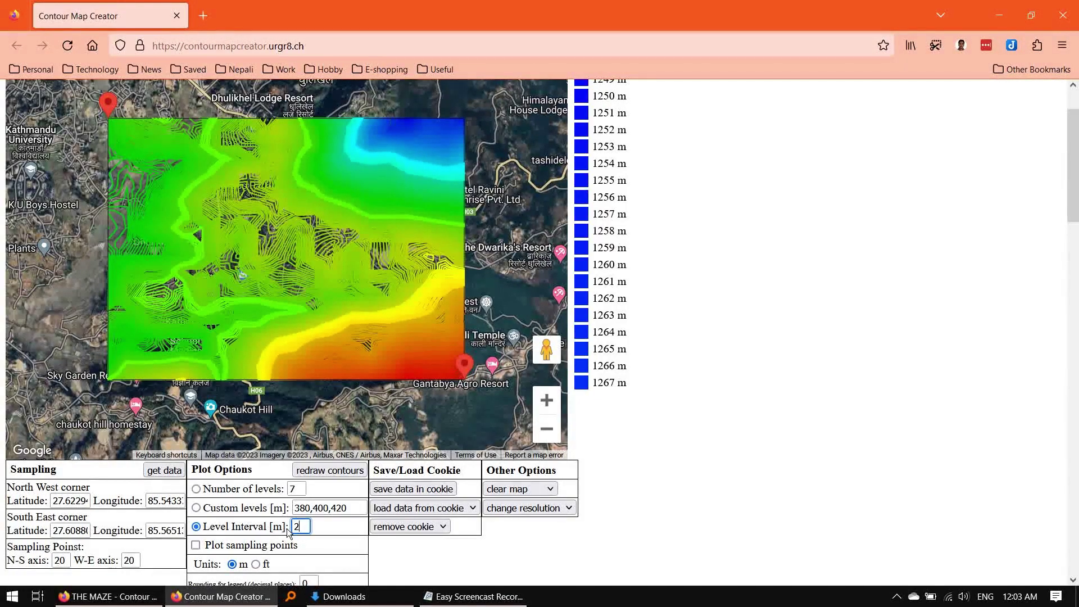
pyautogui.click(335, 471)
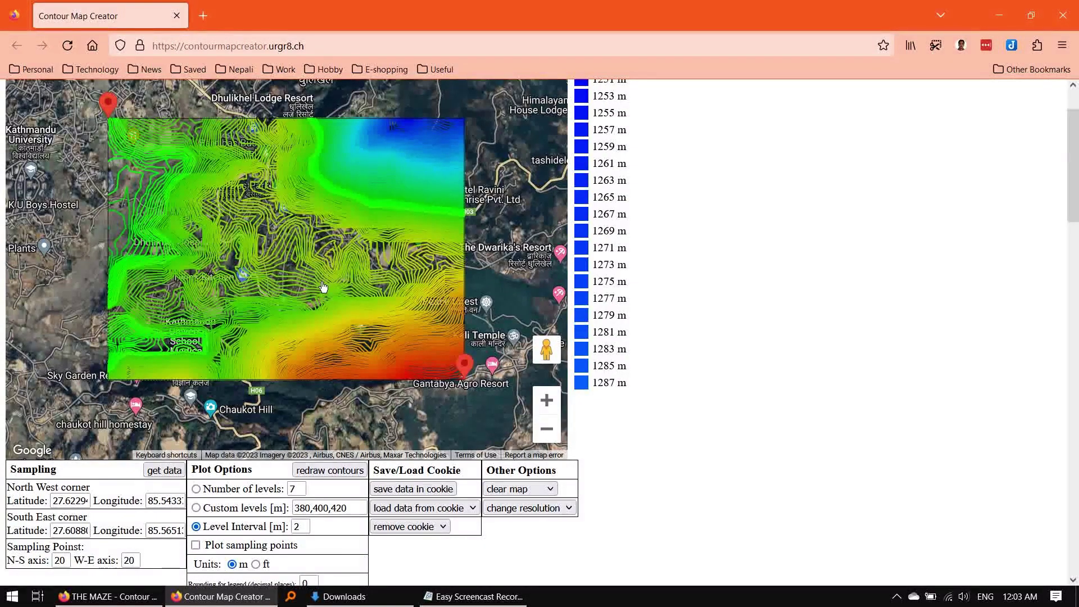
pyautogui.scroll(-3, 608, 402)
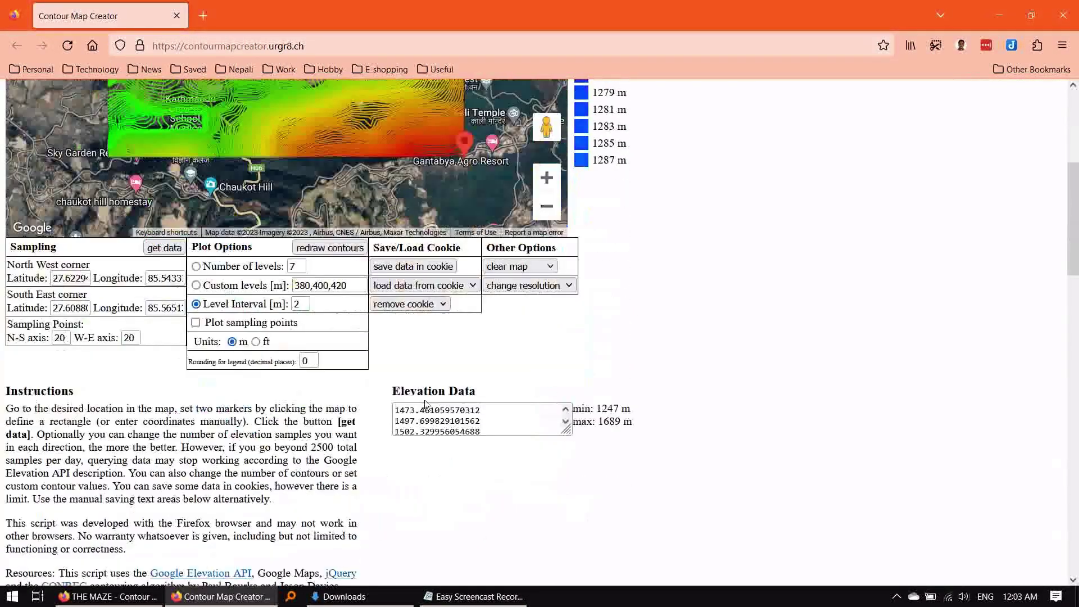
pyautogui.scroll(-5, 424, 400)
pyautogui.scroll(-5, 261, 449)
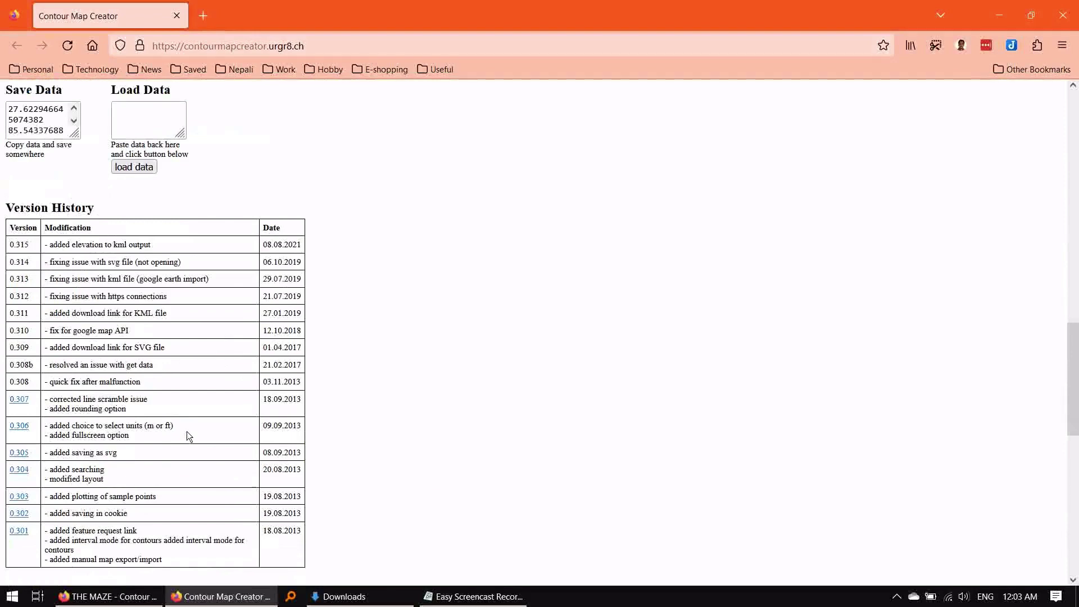
pyautogui.scroll(-2, 186, 436)
pyautogui.scroll(-5, 186, 435)
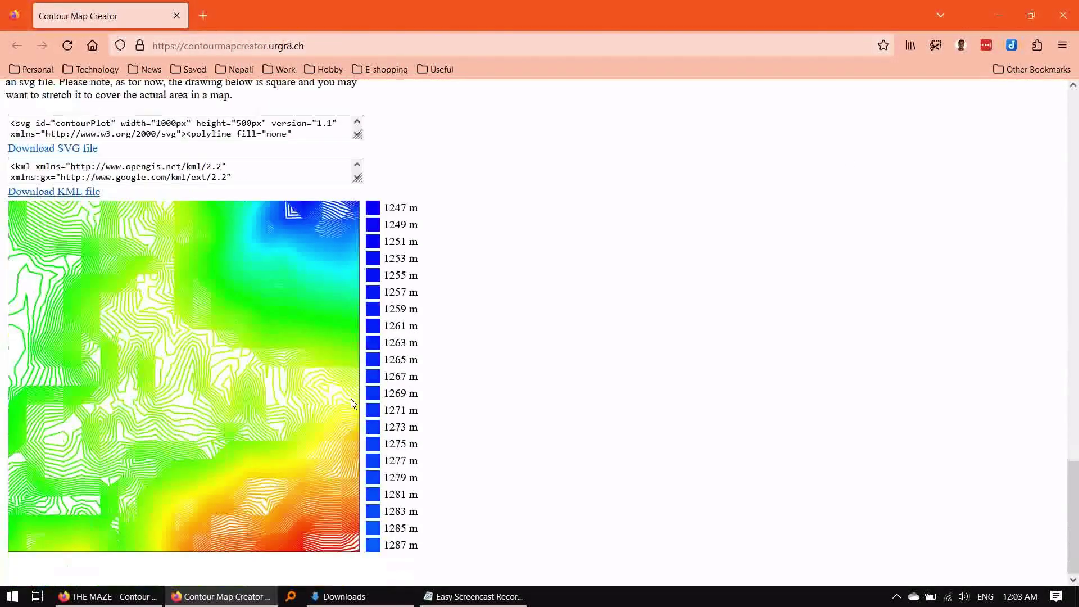
pyautogui.scroll(2, 66, 341)
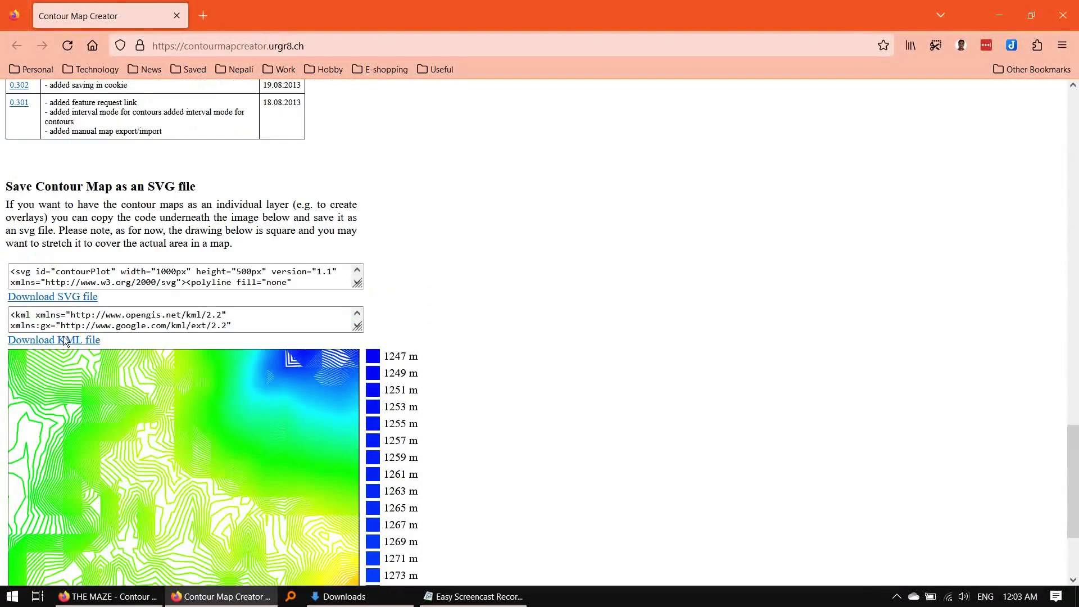
# Step: Download the contours KML and open it in Google Earth Pro
pyautogui.click(75, 344)
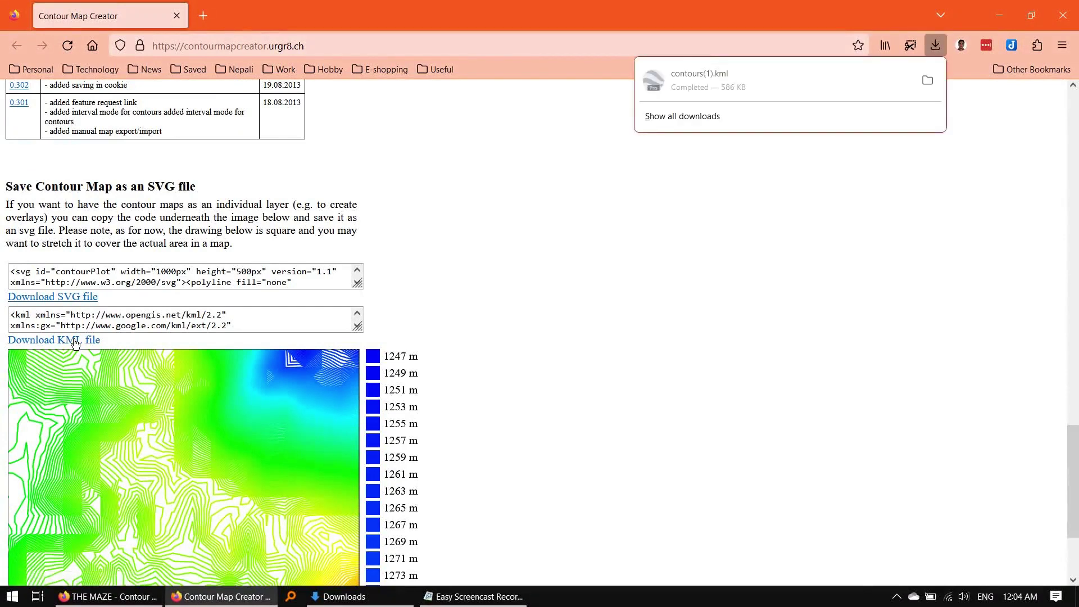
pyautogui.click(927, 82)
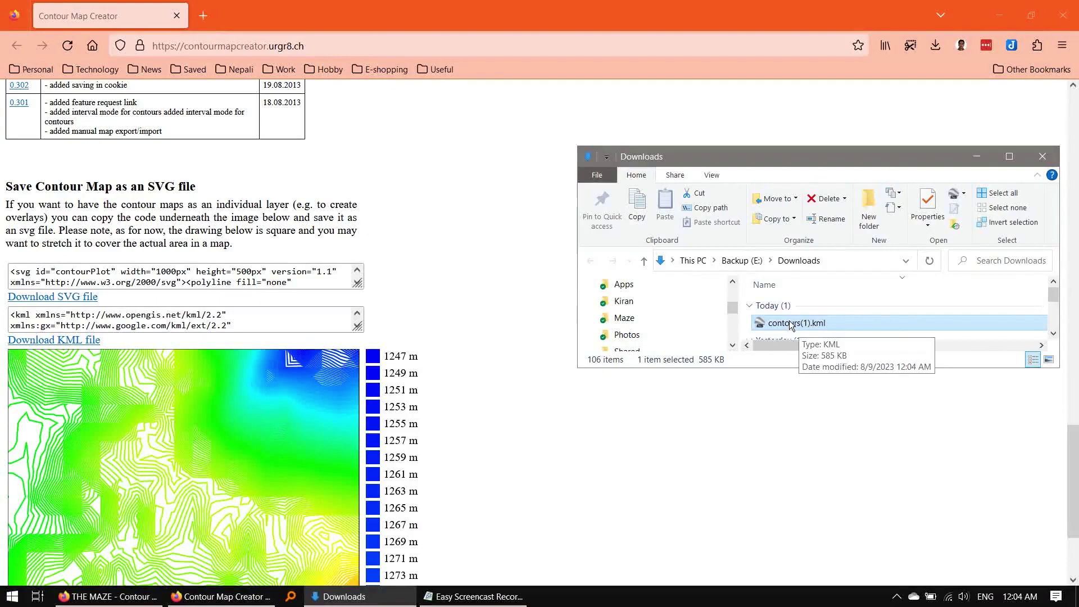
pyautogui.doubleClick(793, 324)
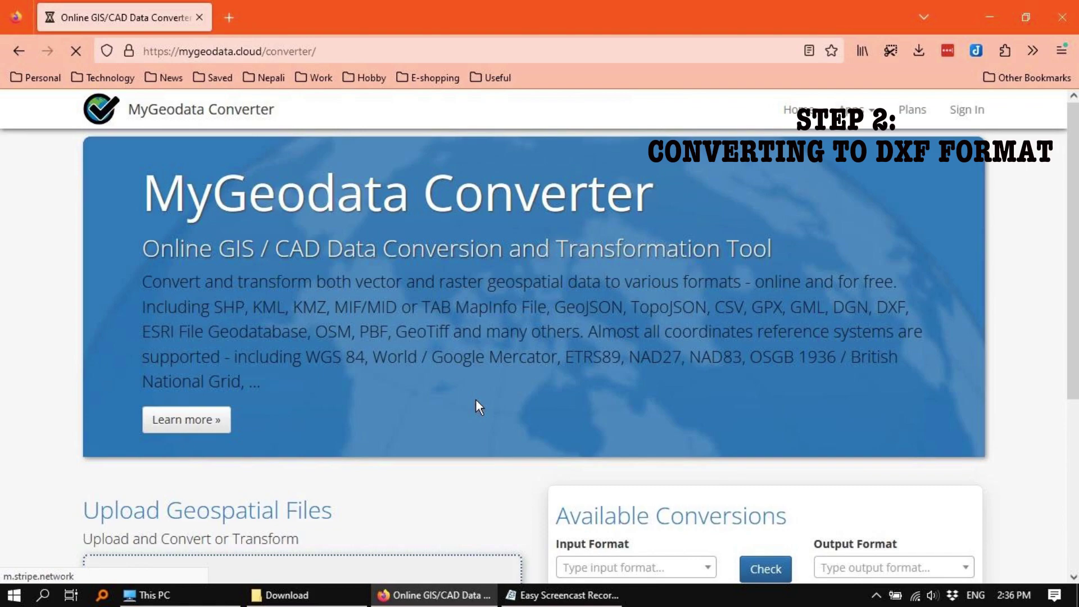
pyautogui.scroll(-3, 475, 406)
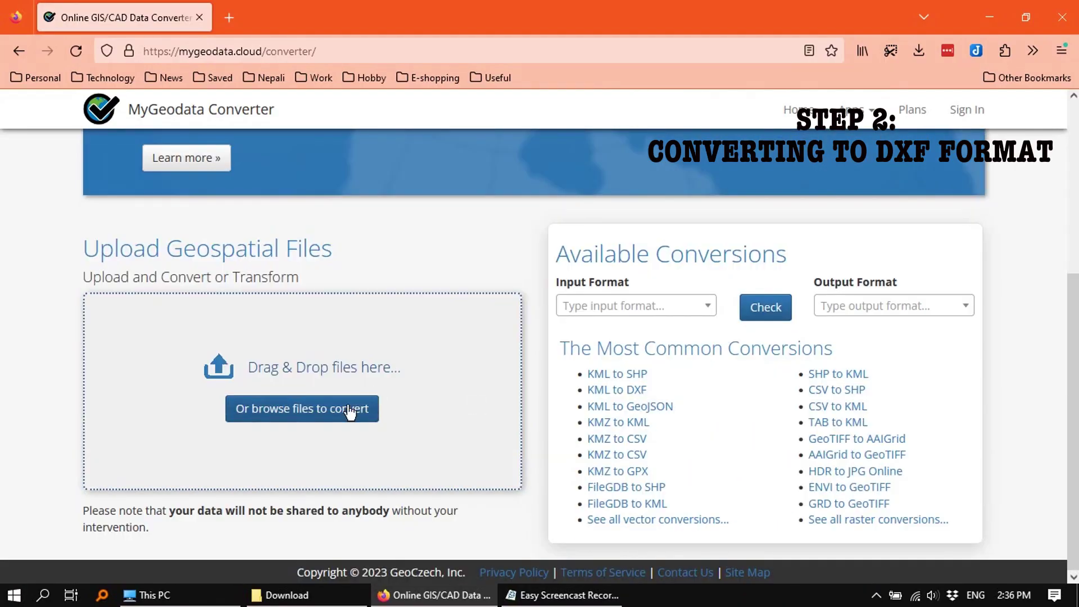
# Step: Upload contours.kml from the Download folder to MyGeodata and continue
pyautogui.click(324, 408)
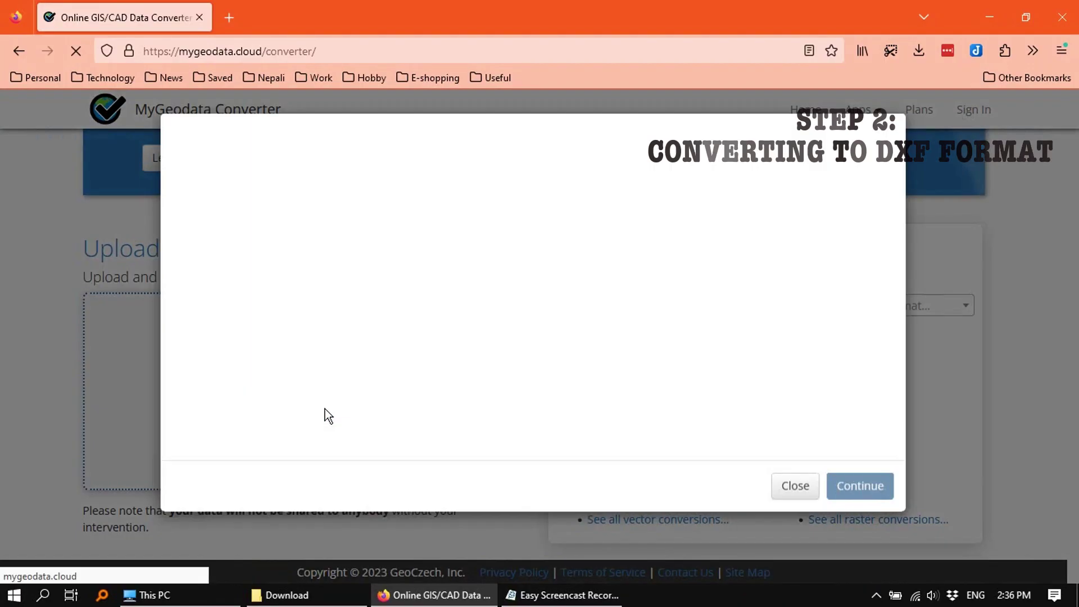
pyautogui.click(287, 595)
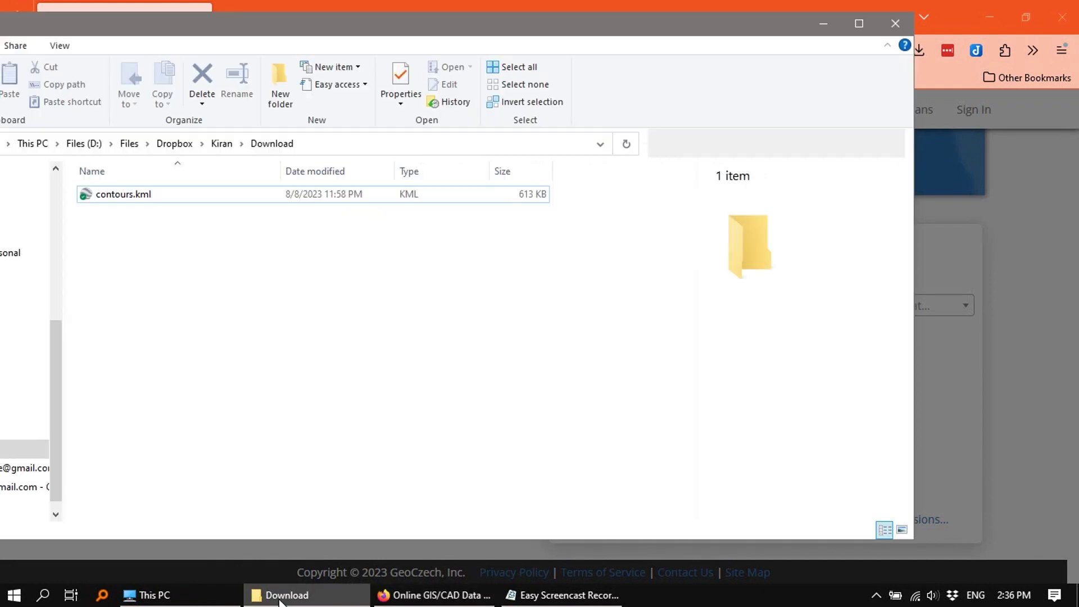
pyautogui.moveTo(323, 48)
pyautogui.mouseDown()
pyautogui.moveTo(846, 112)
pyautogui.moveTo(930, 101)
pyautogui.mouseUp()
pyautogui.click(699, 279)
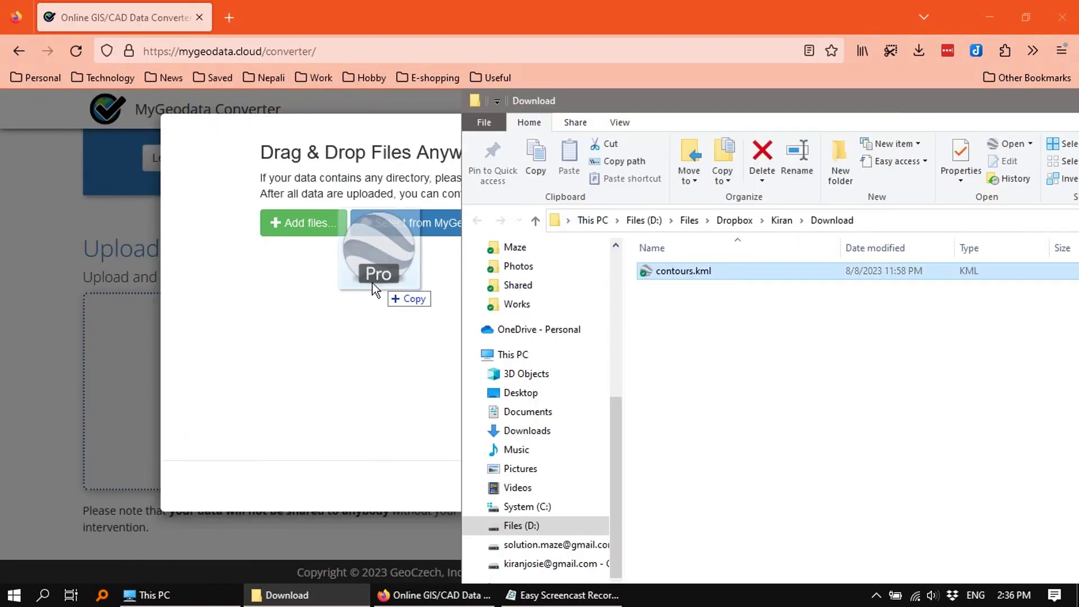
pyautogui.moveTo(371, 283); pyautogui.dragTo(370, 287)
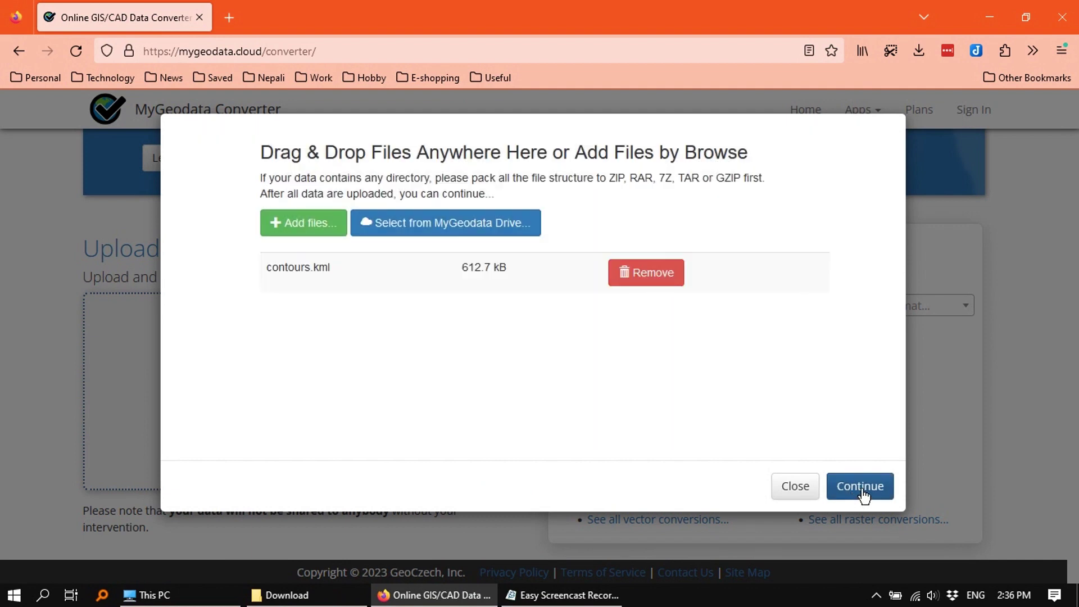
pyautogui.click(860, 486)
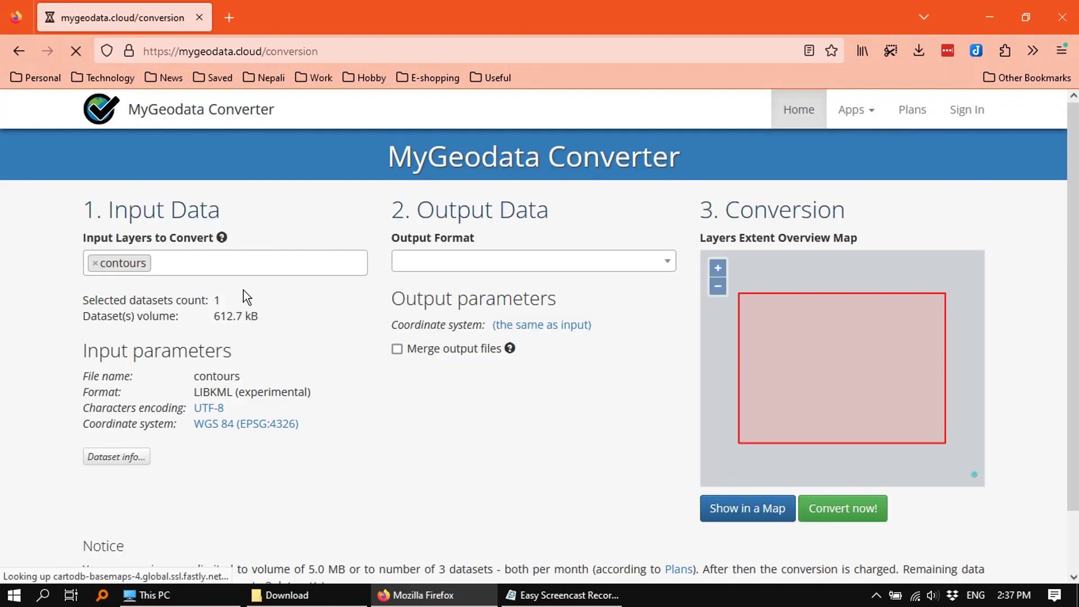
# Step: Choose AutoCAD DXF output in WGS 84 / UTM zone 45N and convert
pyautogui.click(668, 262)
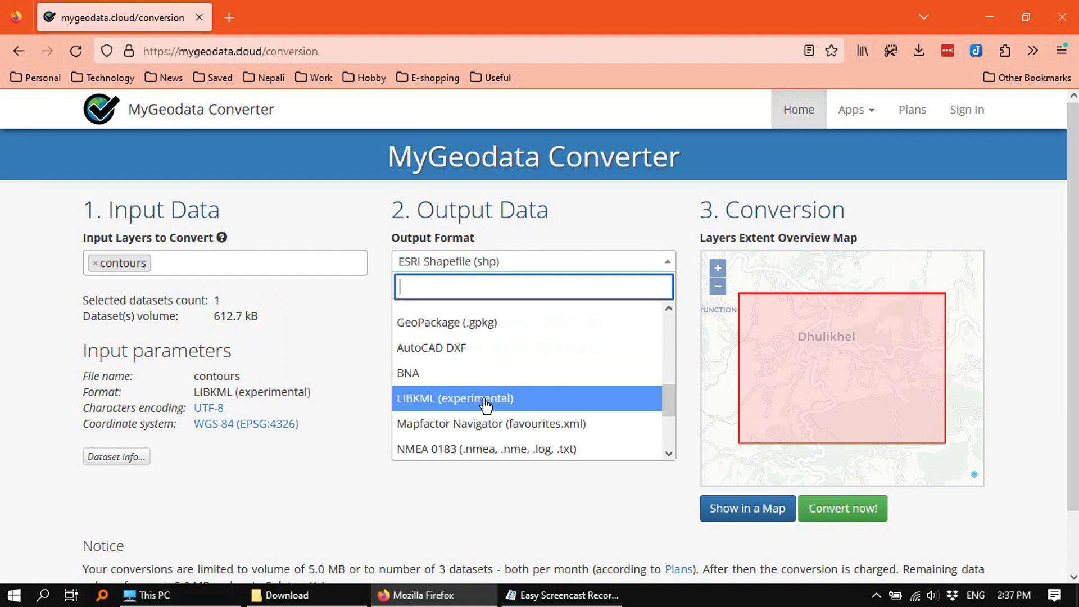
pyautogui.click(484, 347)
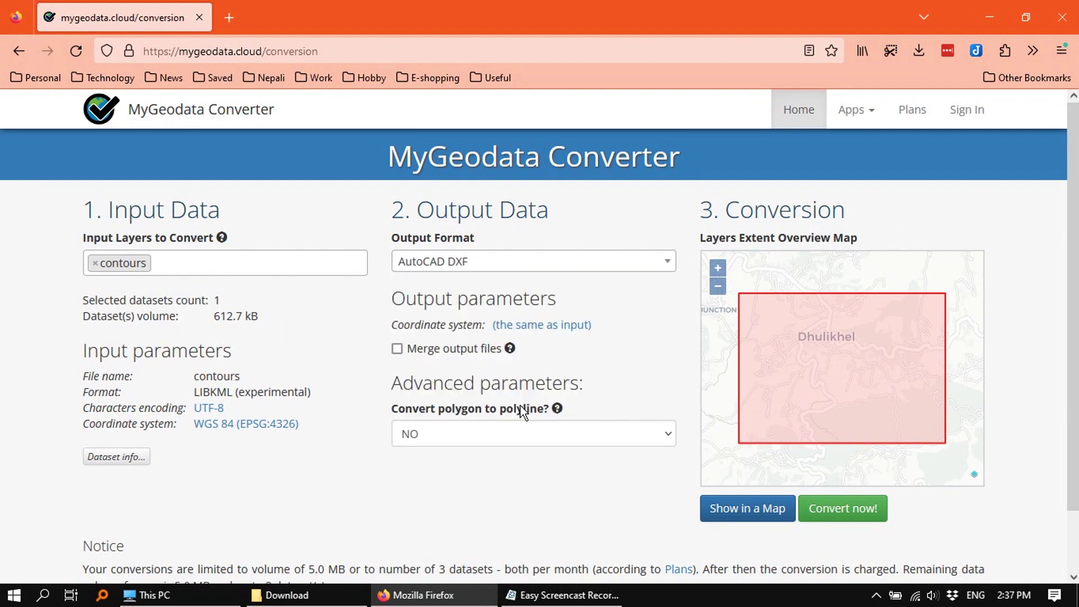
pyautogui.click(572, 327)
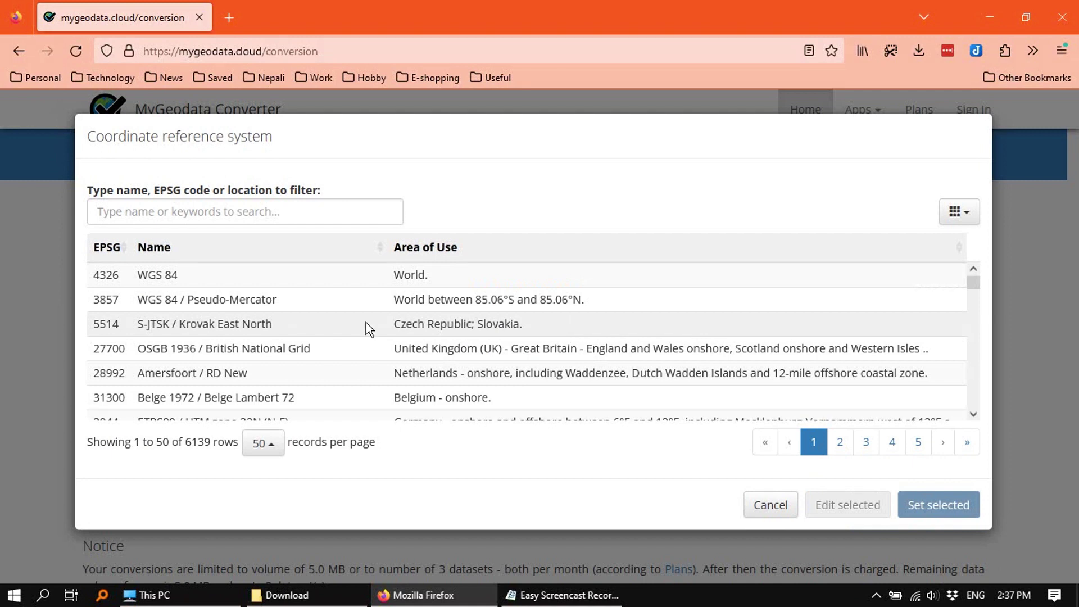
pyautogui.click(246, 211)
pyautogui.write('nepal')
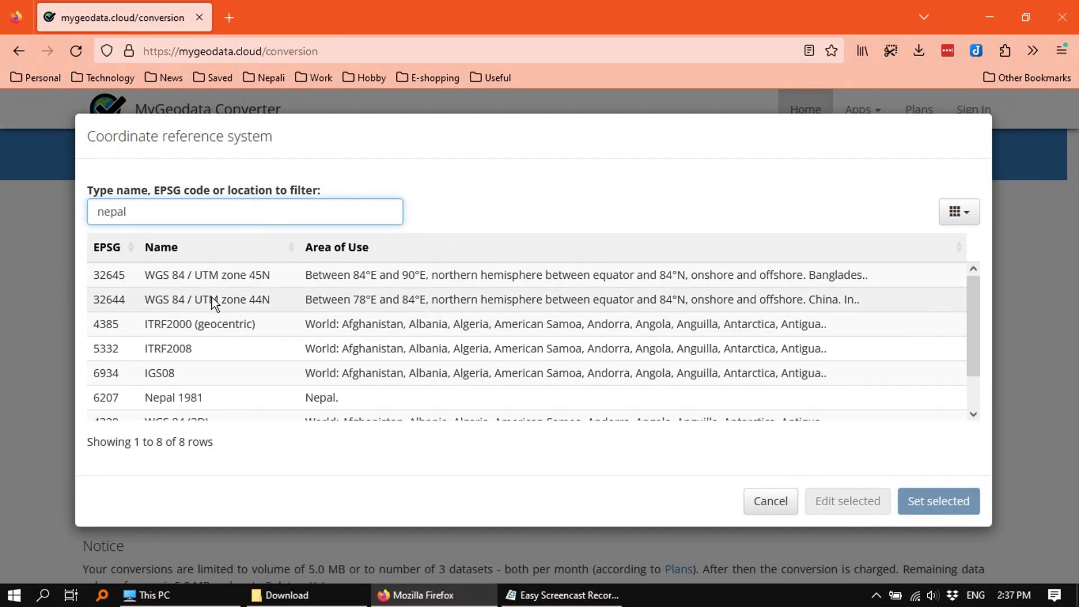
pyautogui.click(219, 274)
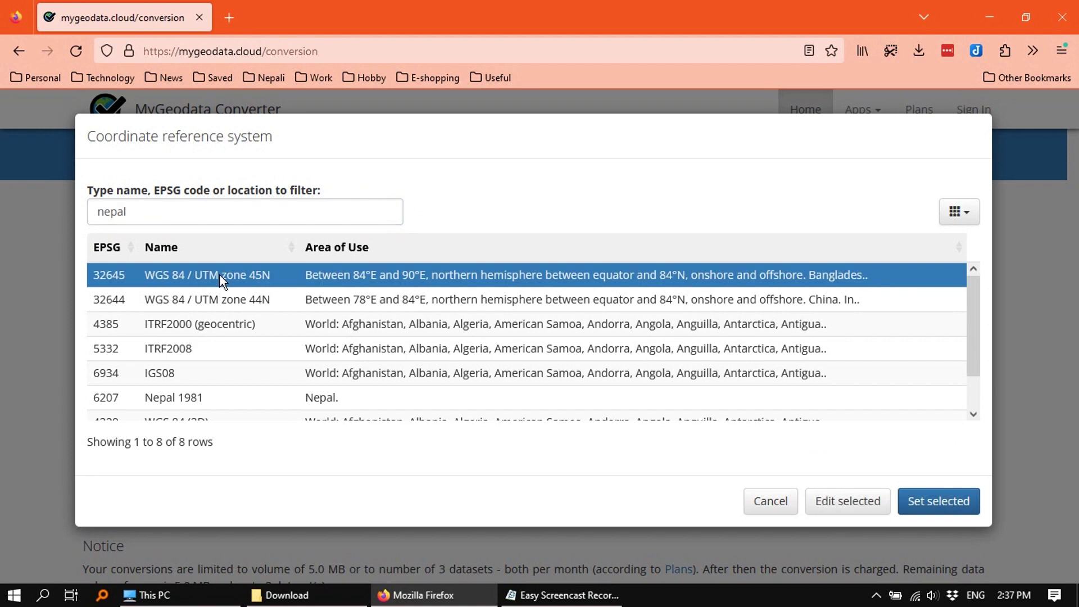
pyautogui.click(948, 506)
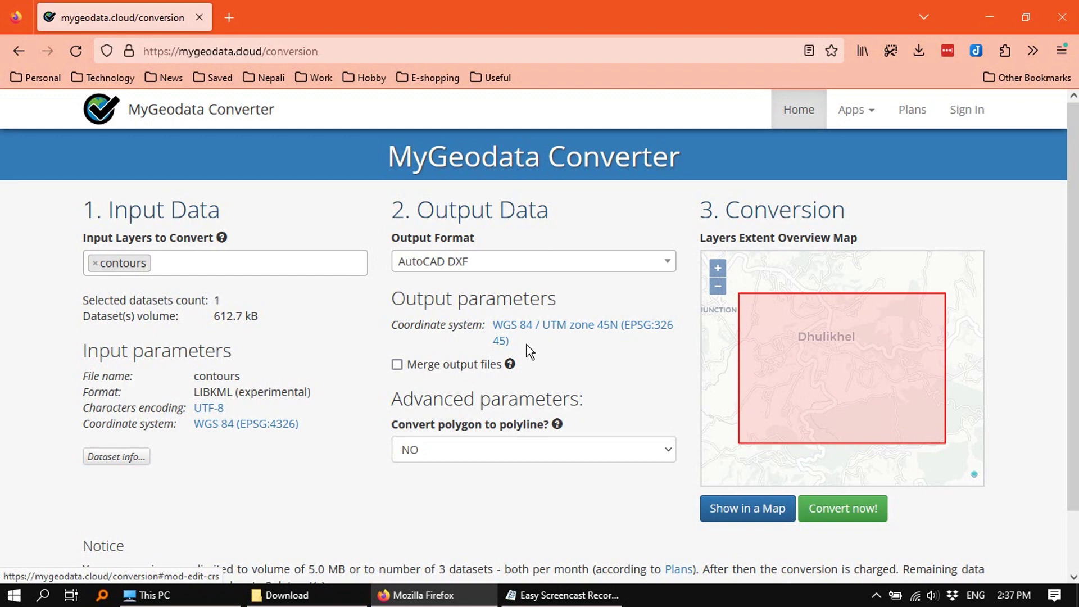
pyautogui.click(841, 508)
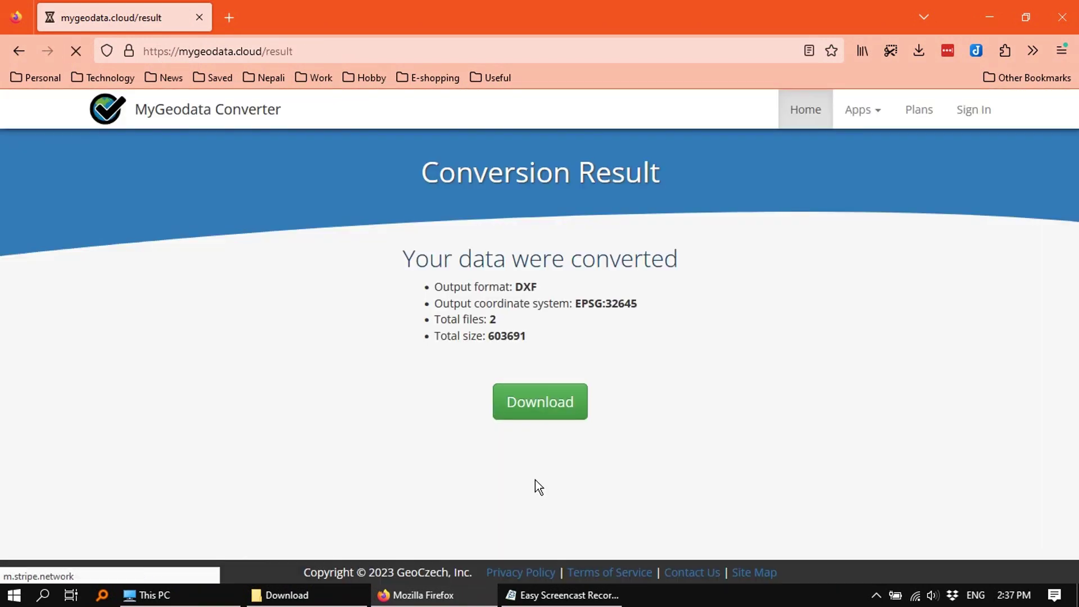
# Step: Download the mygeodata ZIP and open its contours.dxf in AutoCAD
pyautogui.click(543, 408)
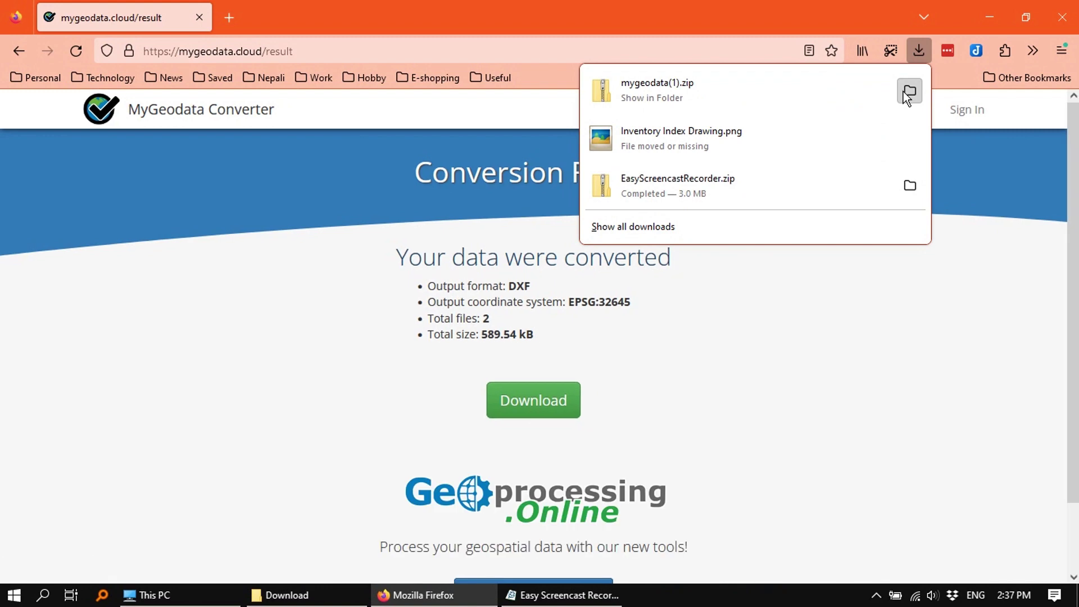
pyautogui.click(806, 91)
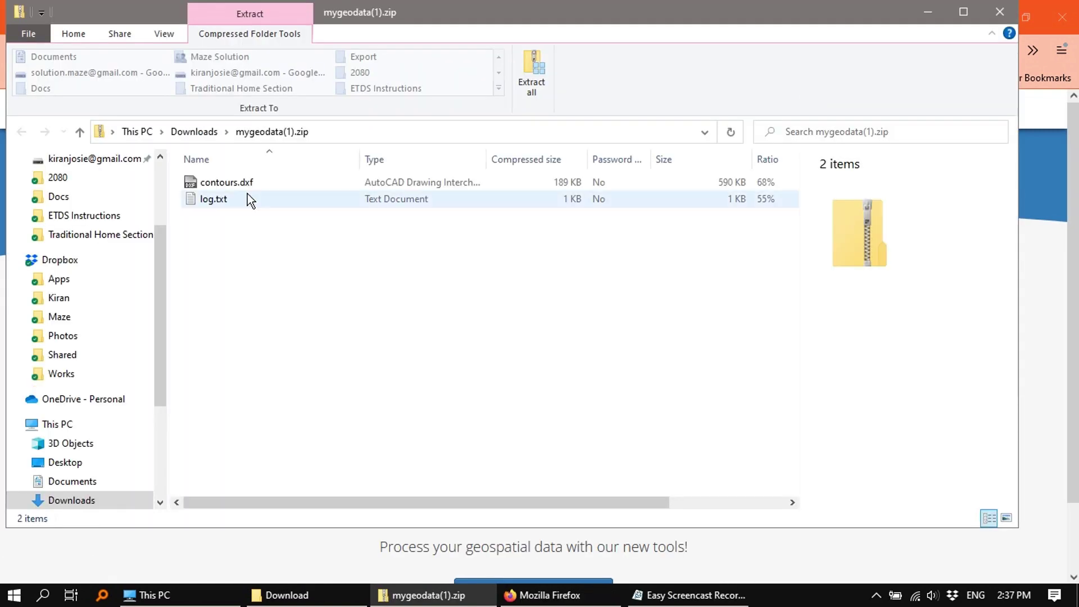
pyautogui.click(252, 184)
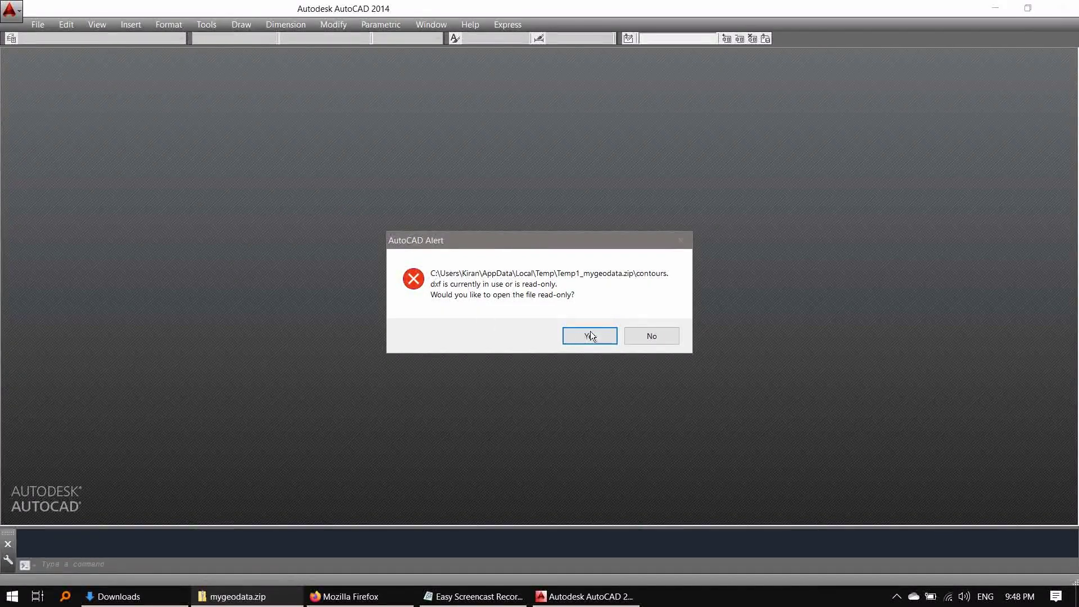
# Step: Open contours.dxf read-only and zoom to its full extents
pyautogui.press('Return')
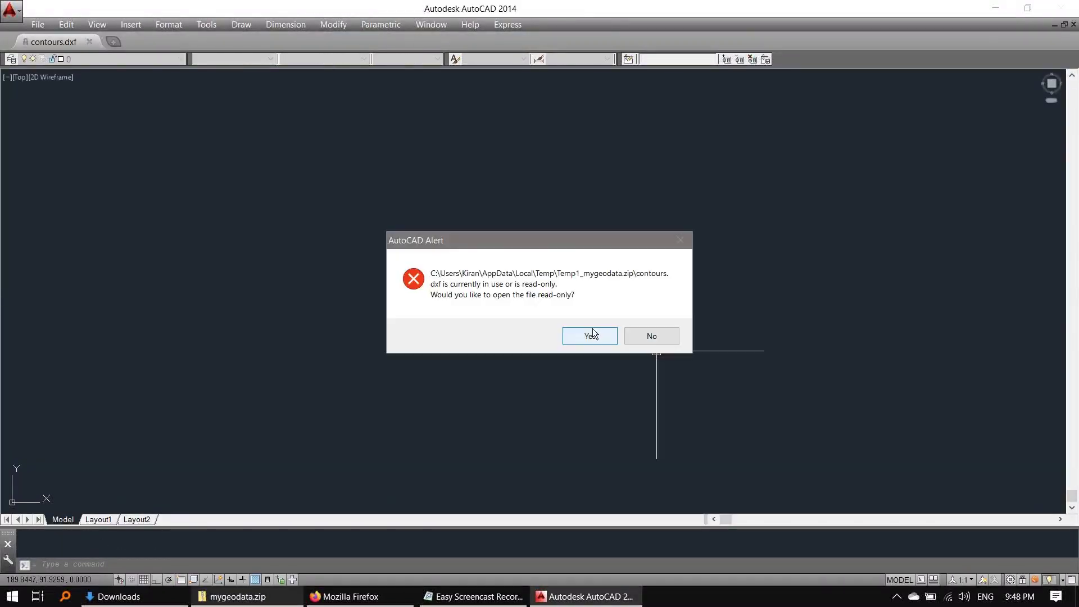
pyautogui.click(594, 336)
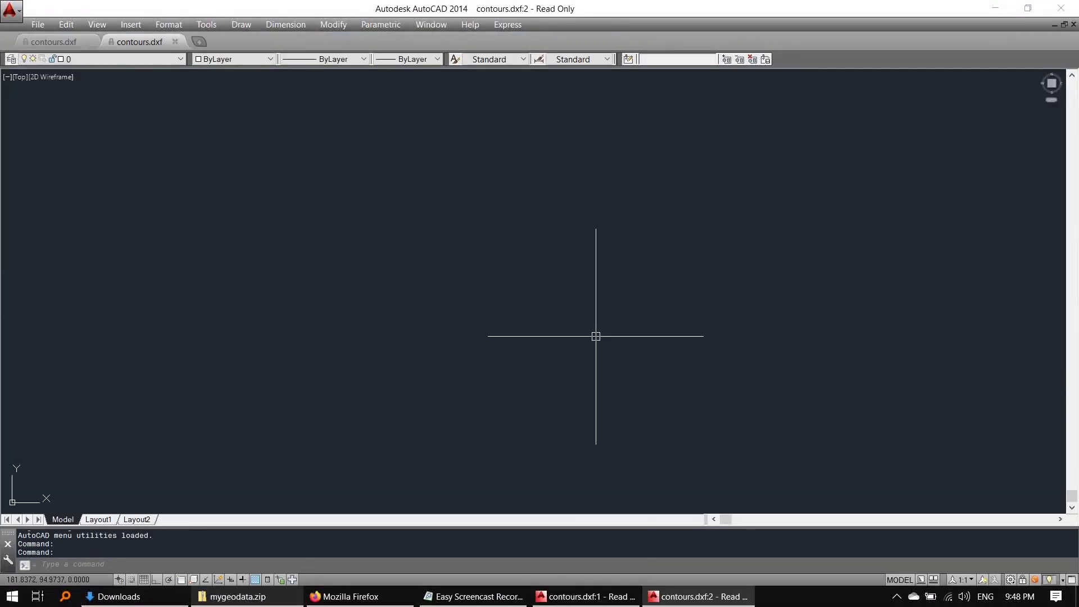
pyautogui.click(548, 565)
pyautogui.write('z')
pyautogui.press('Return')
pyautogui.write('e')
pyautogui.press('Return')
pyautogui.scroll(-2, 596, 338)
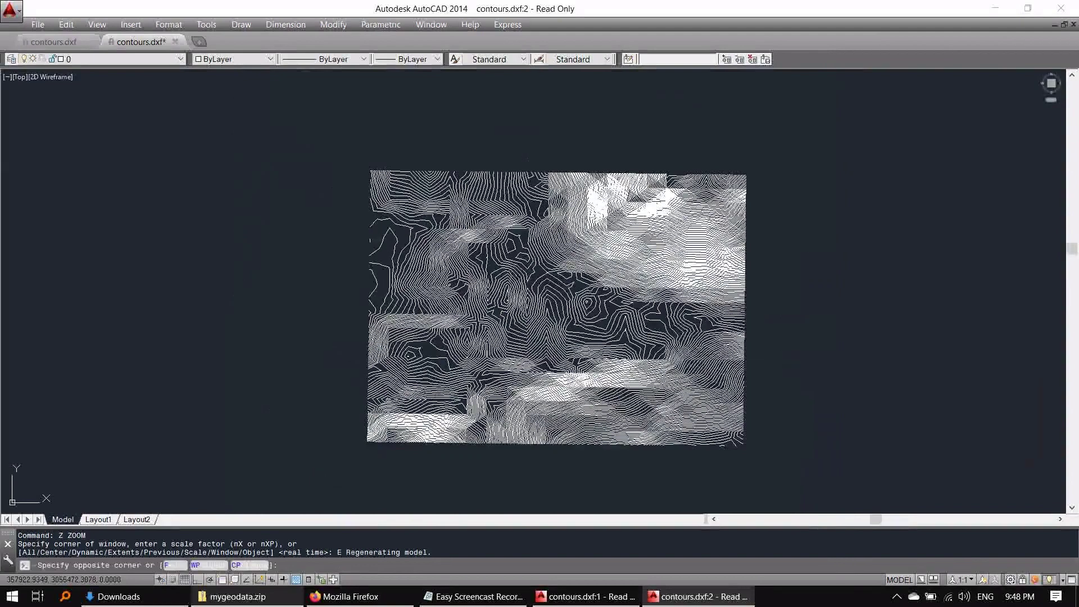
pyautogui.click(710, 313)
pyautogui.press('Escape')
pyautogui.press('Escape')
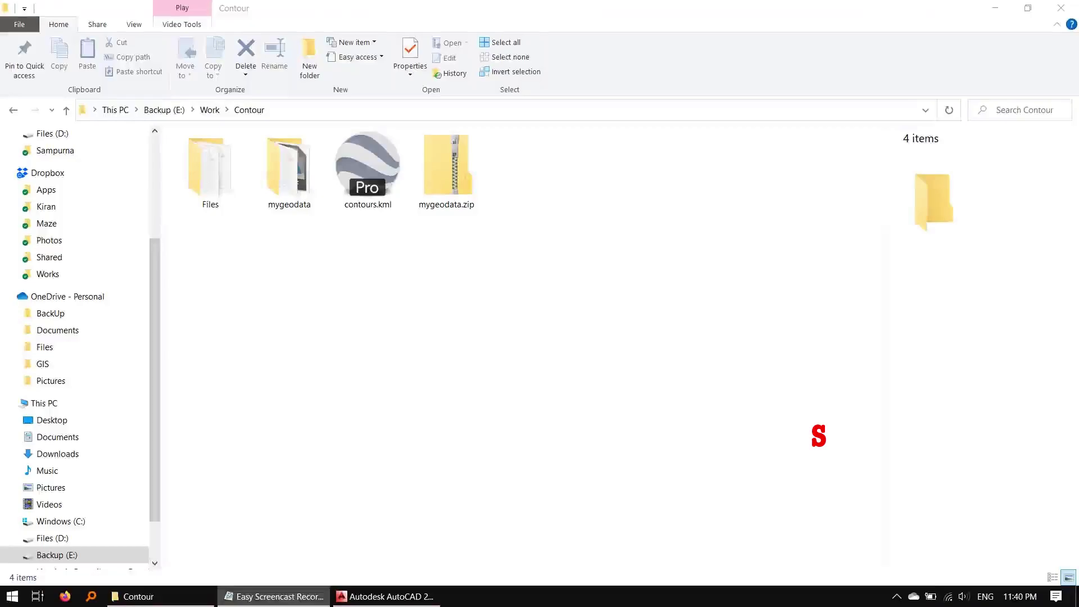
# Step: Open contours.kml in Google Earth, turn off Terrain, and check a contour's elevation
pyautogui.doubleClick(379, 161)
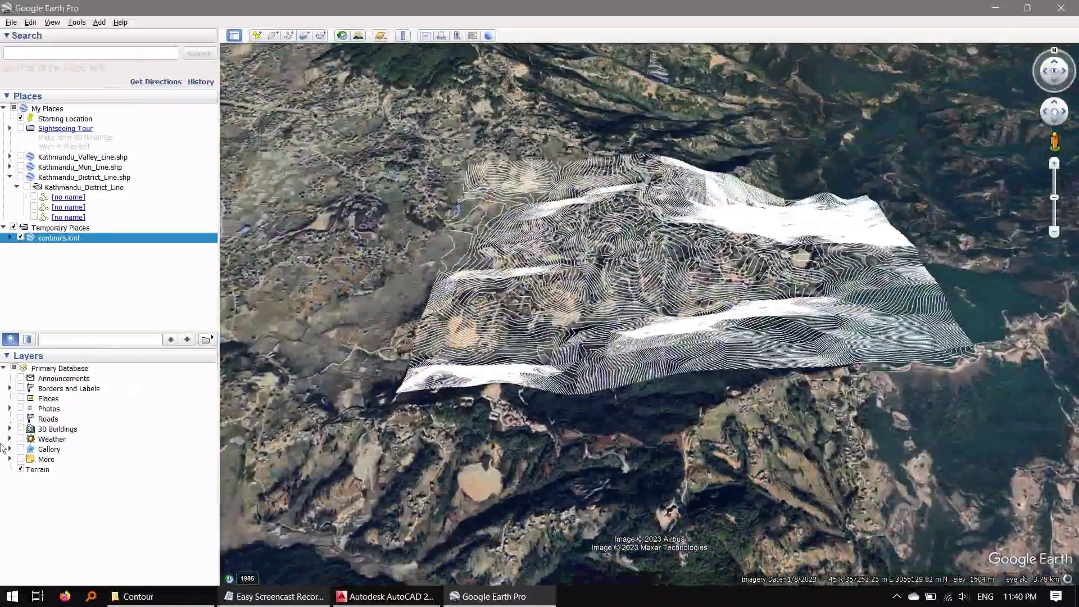
pyautogui.scroll(-5, 560, 306)
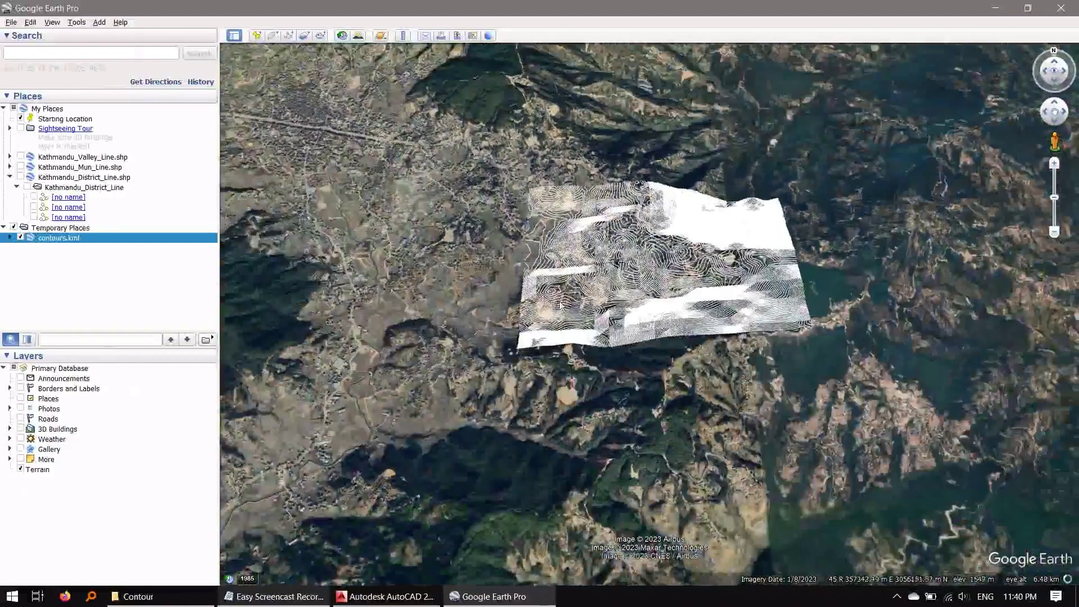
pyautogui.click(21, 468)
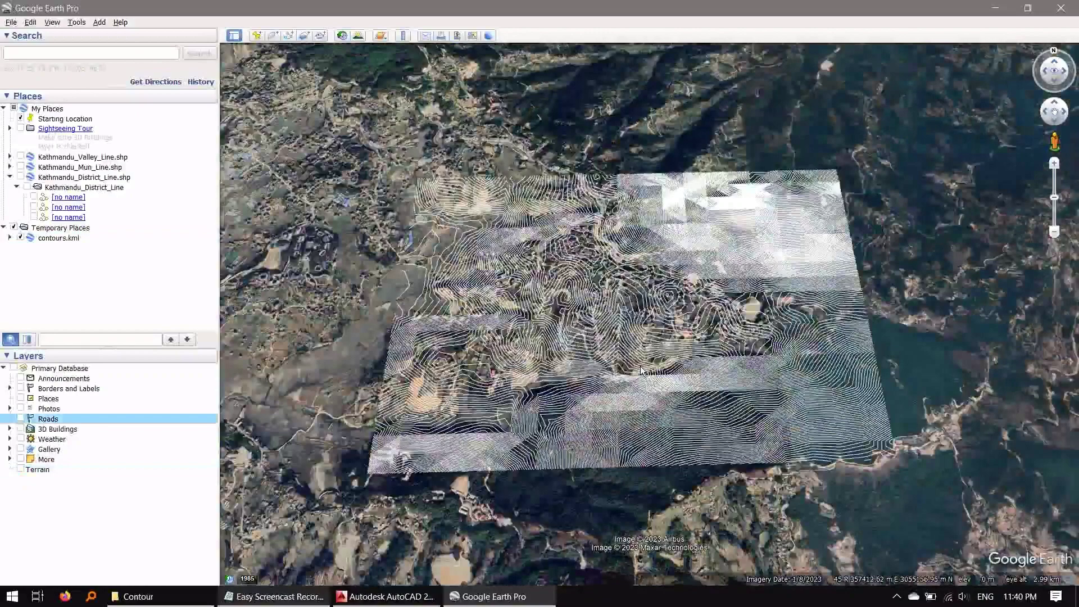
pyautogui.click(651, 333)
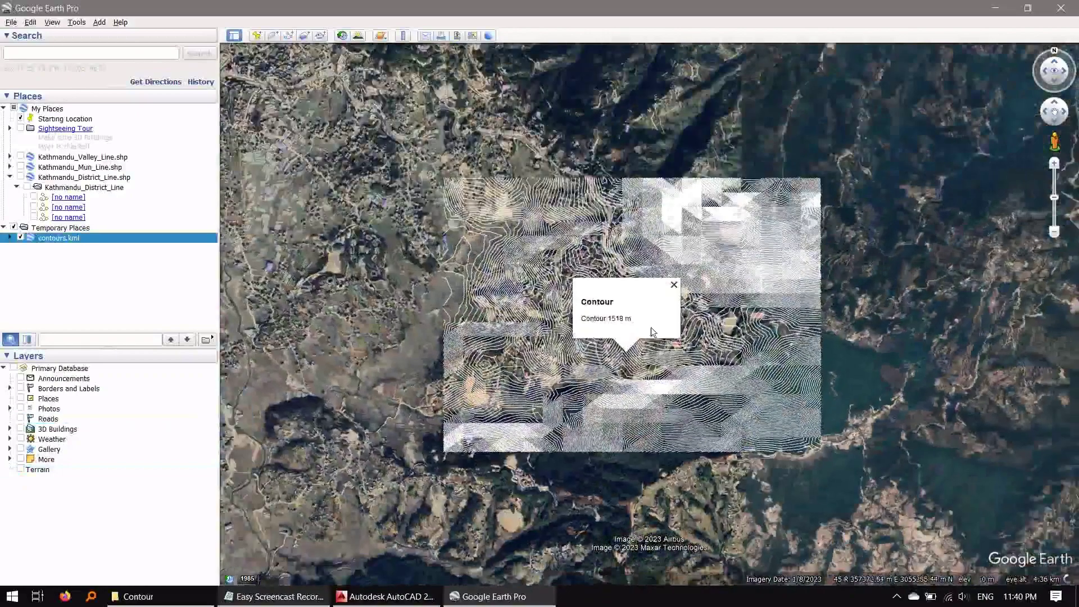
pyautogui.click(675, 288)
pyautogui.scroll(2, 648, 312)
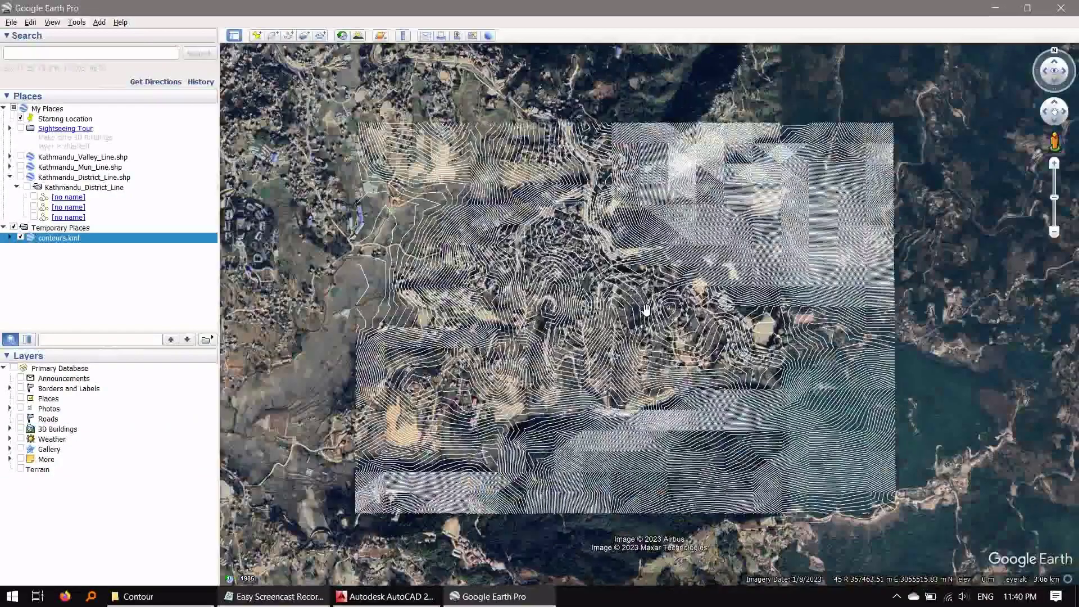
# Step: Save the contour view as a maximum-resolution JPEG with no title, legend or compass
pyautogui.click(10, 23)
pyautogui.moveTo(26, 48)
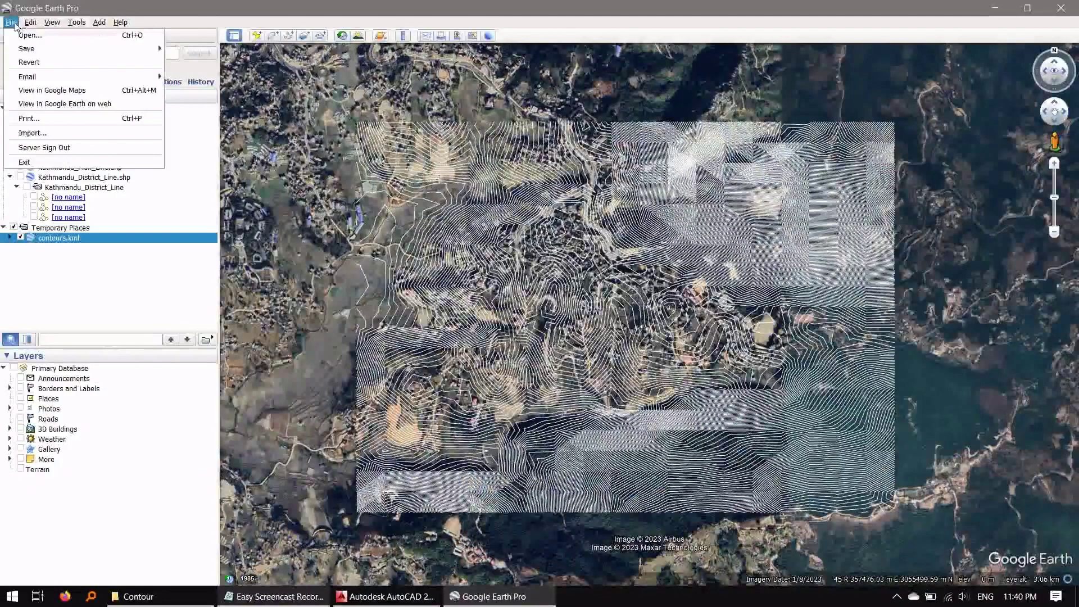
pyautogui.click(202, 89)
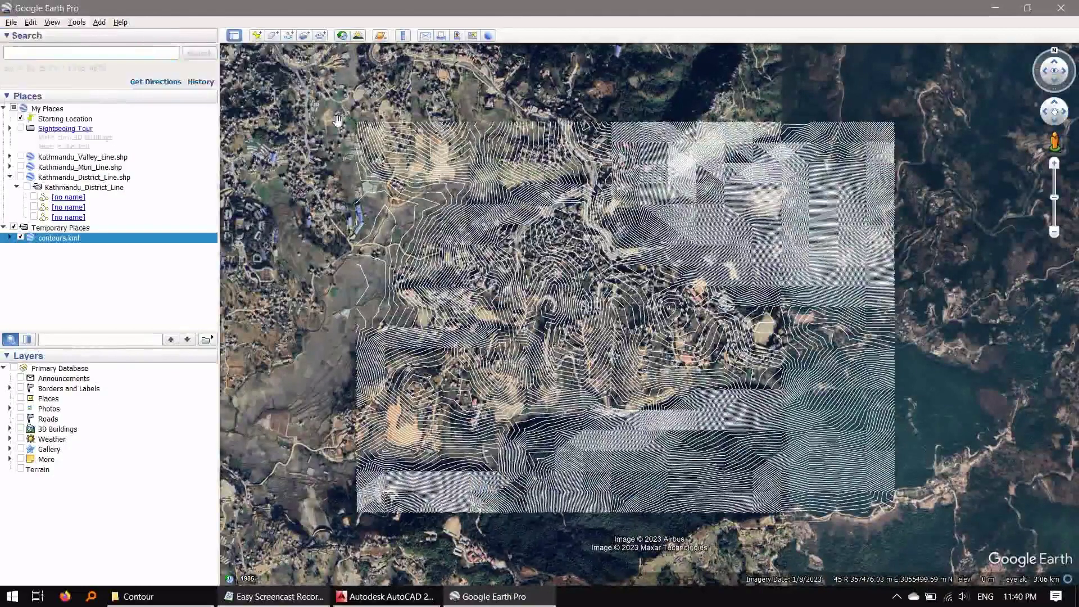
pyautogui.click(245, 51)
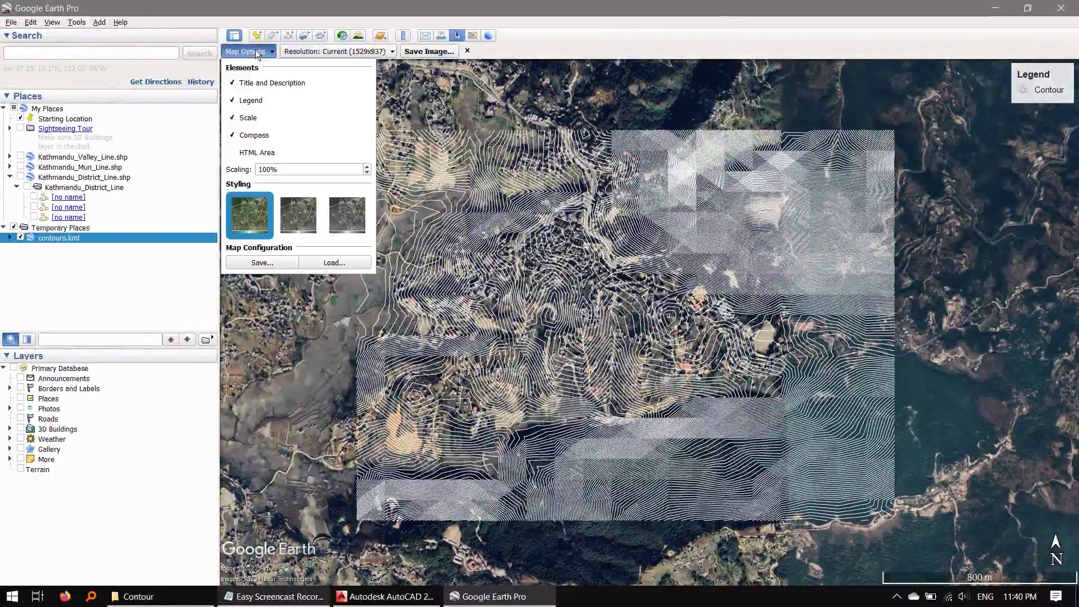
pyautogui.click(234, 82)
pyautogui.click(235, 103)
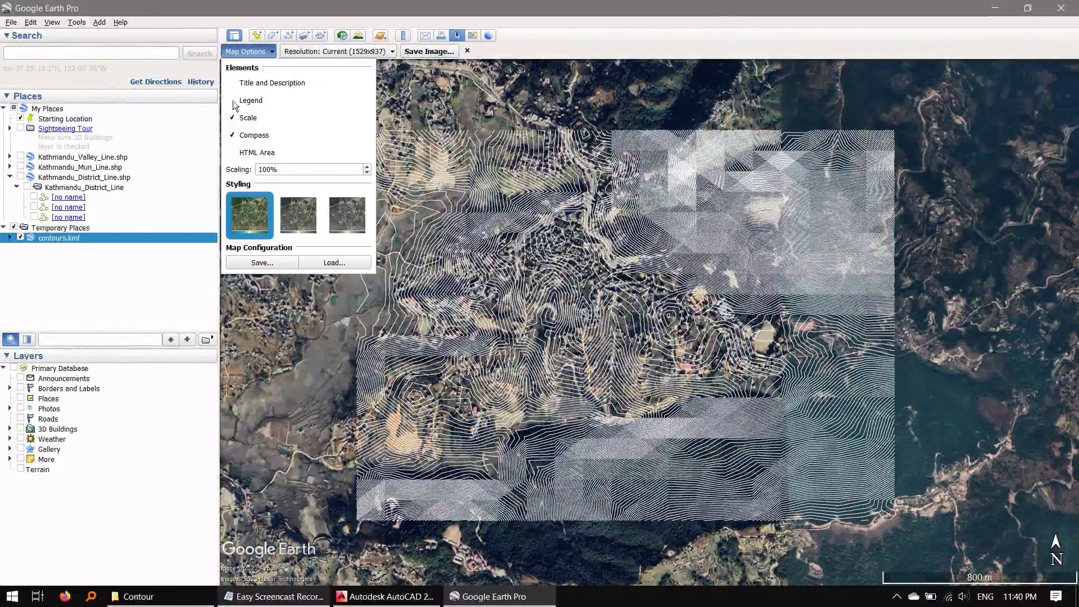
pyautogui.click(320, 56)
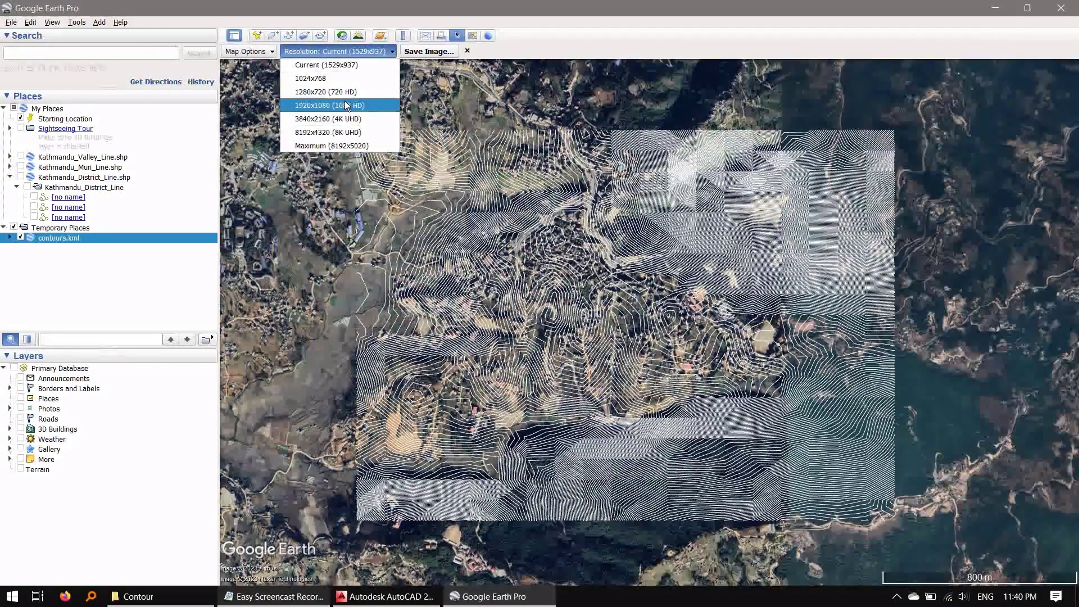
pyautogui.click(338, 145)
pyautogui.write('google')
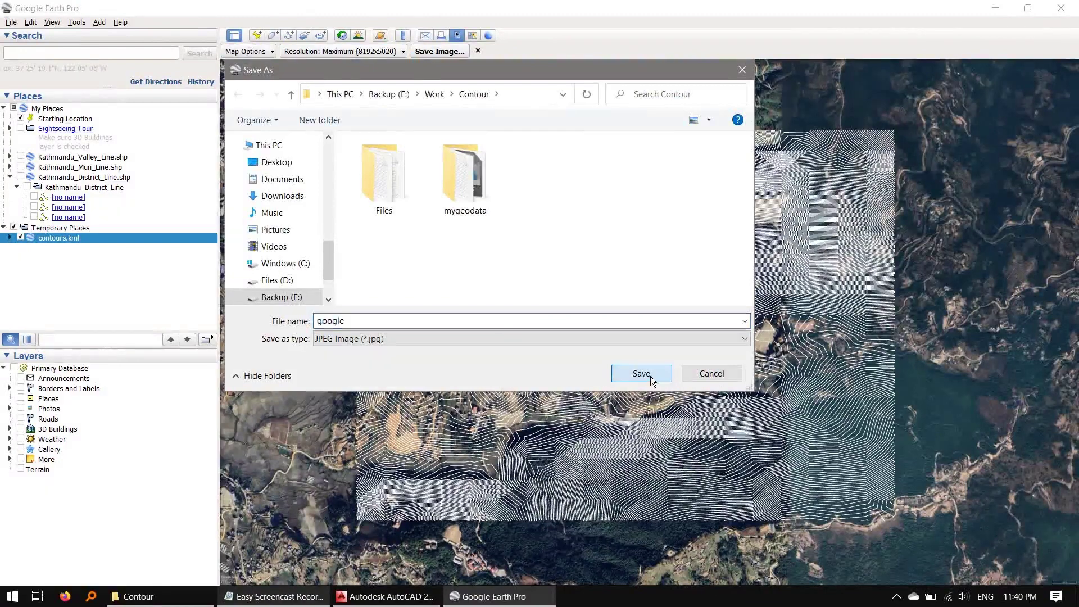
pyautogui.click(650, 376)
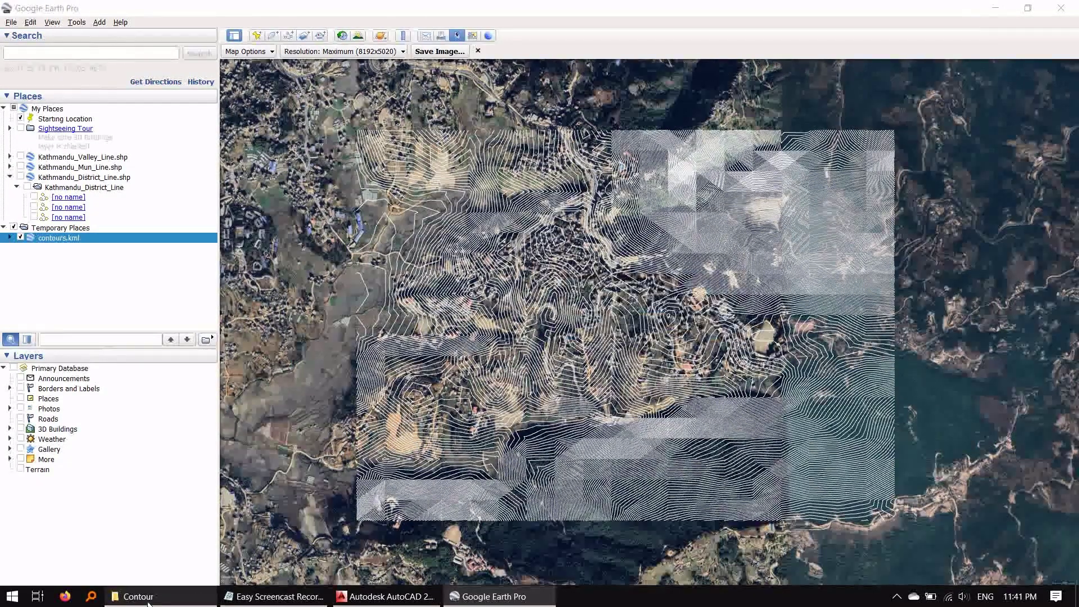
# Step: Check that google.jpg appears in the Contour folder, then return to the drawing
pyautogui.click(126, 597)
pyautogui.click(463, 153)
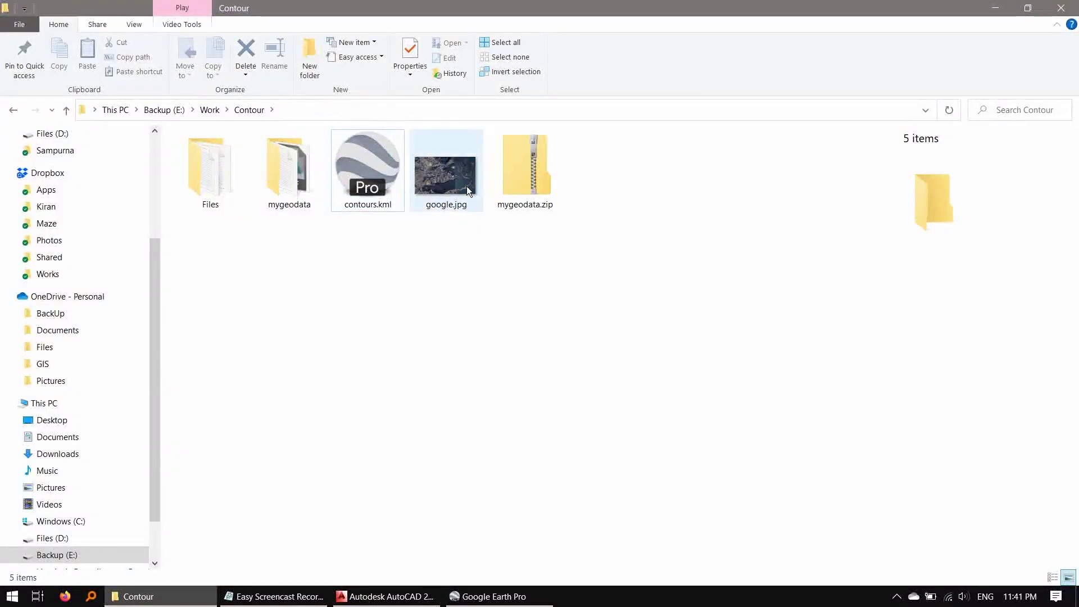
pyautogui.click(387, 595)
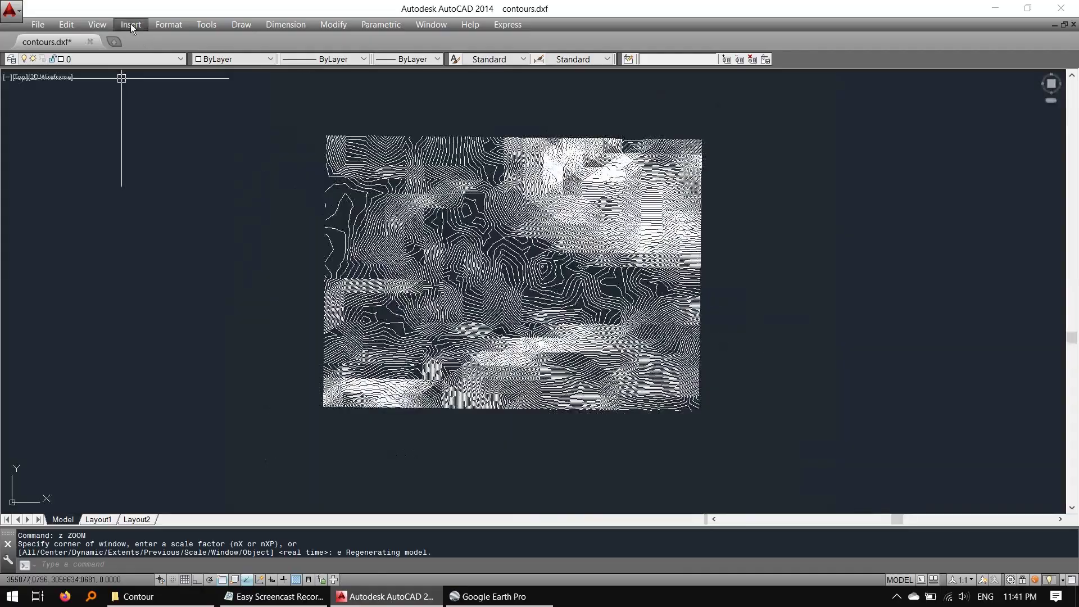
# Step: Attach google.jpg as a raster image beside the contours at scale 1
pyautogui.click(131, 25)
pyautogui.click(180, 113)
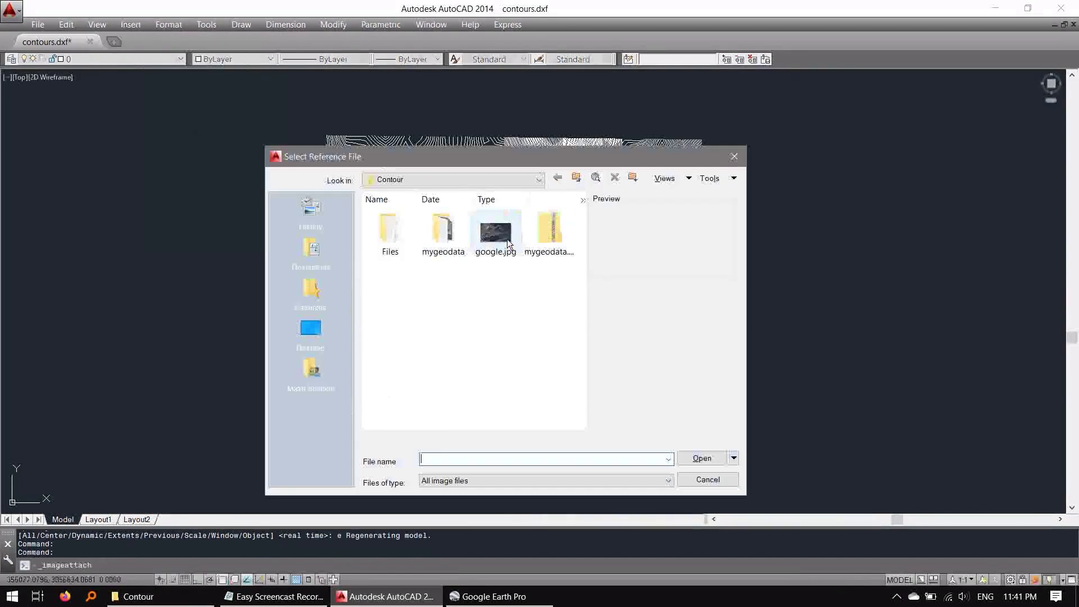
pyautogui.click(496, 231)
pyautogui.click(707, 459)
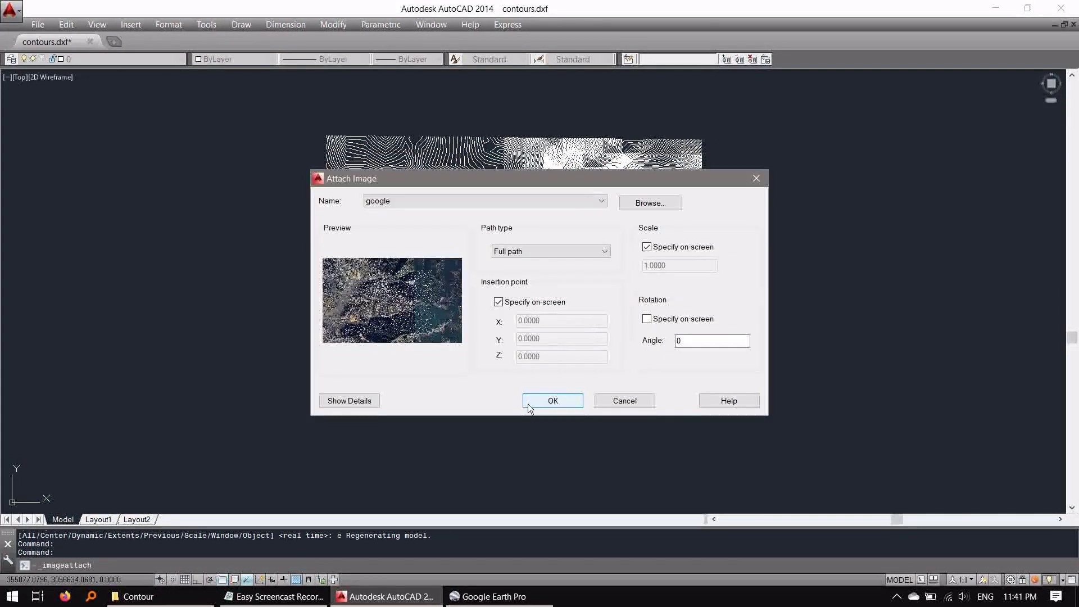
pyautogui.click(528, 404)
pyautogui.click(729, 377)
pyautogui.scroll(-4, 703, 377)
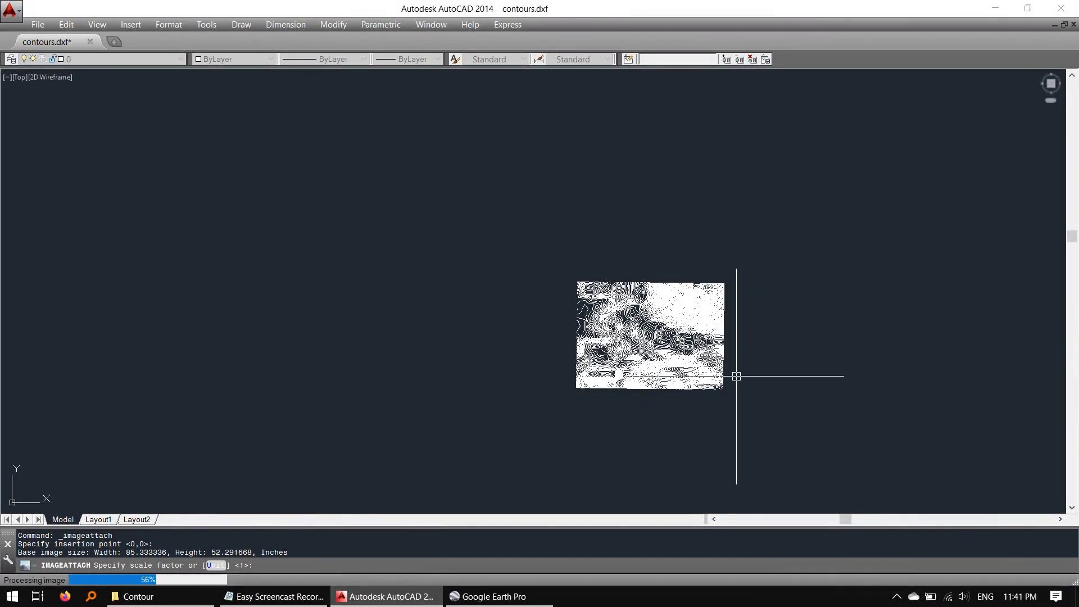
pyautogui.press('Return')
pyautogui.scroll(4, 854, 379)
pyautogui.scroll(-2, 795, 358)
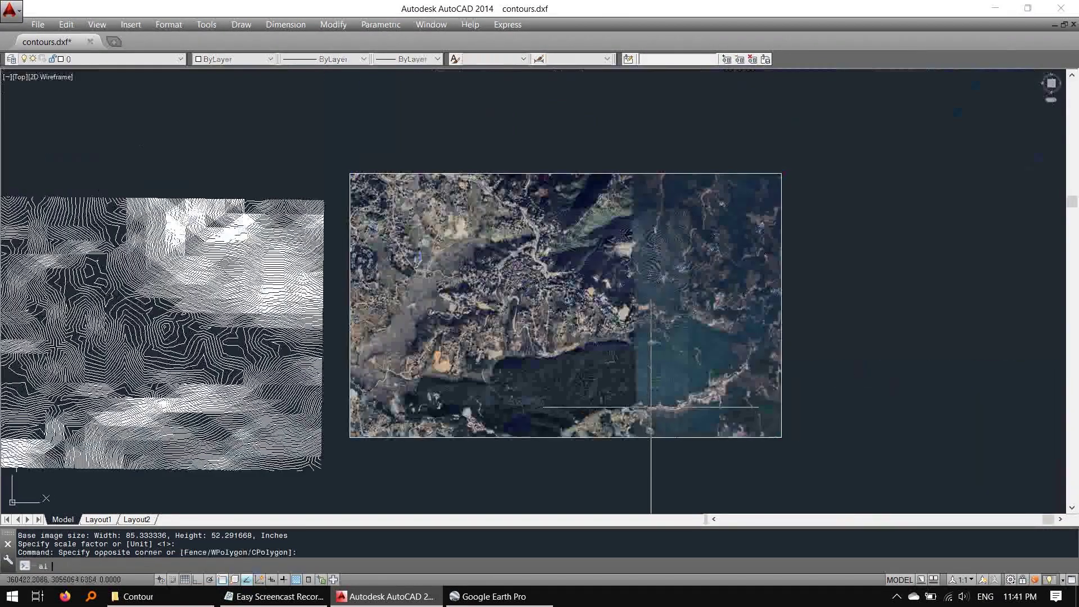
pyautogui.write('al')
# Step: Split the drawing area into two side-by-side viewports
pyautogui.press('Return')
pyautogui.scroll(5, 698, 426)
pyautogui.press('Escape')
pyautogui.scroll(-5, 699, 425)
pyautogui.click(97, 25)
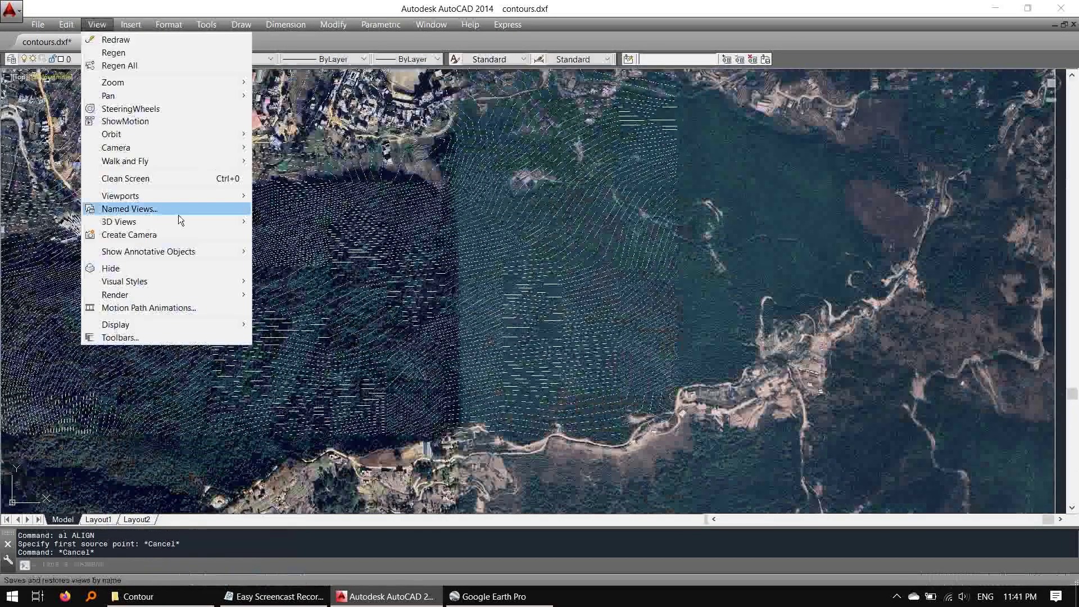
pyautogui.click(292, 224)
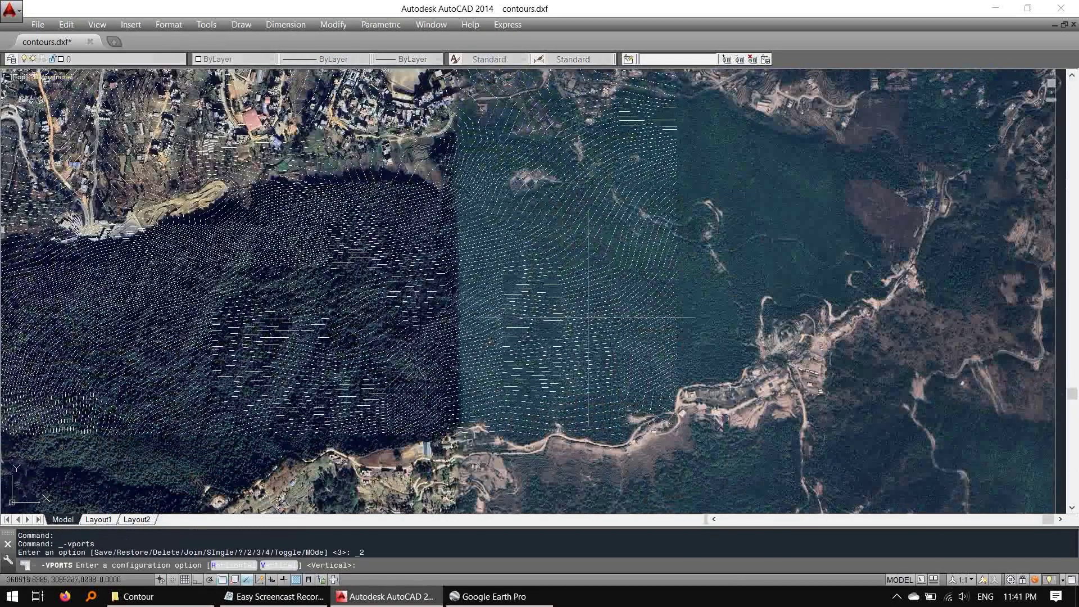
pyautogui.press('Return')
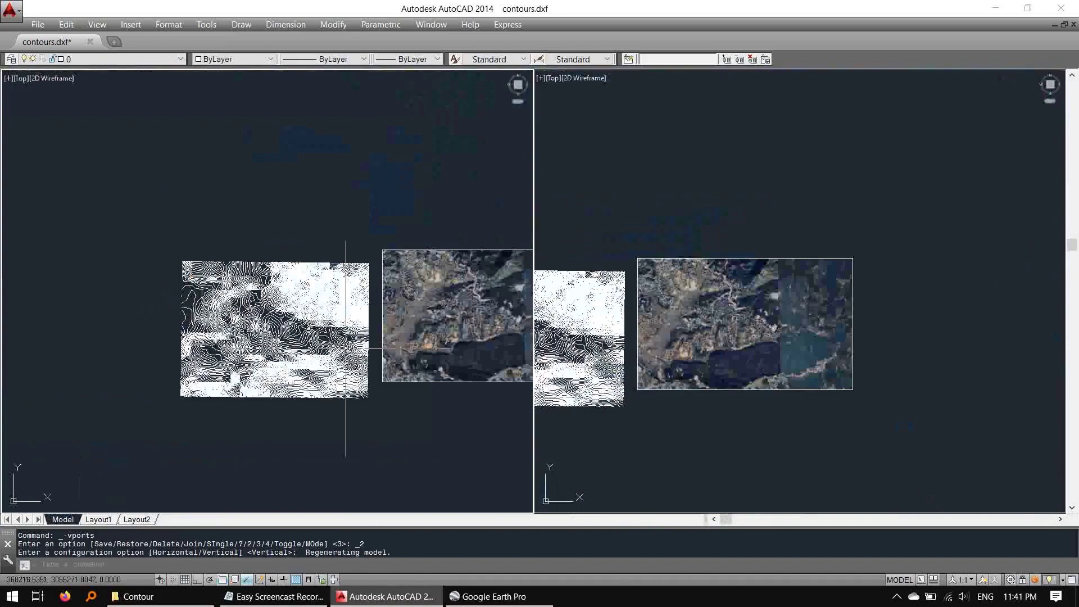
pyautogui.scroll(3, 346, 348)
# Step: Align the image to the contours using two matching point pairs, scaling it to fit
pyautogui.click(722, 301)
pyautogui.write('al')
pyautogui.press('Return')
pyautogui.scroll(5, 721, 304)
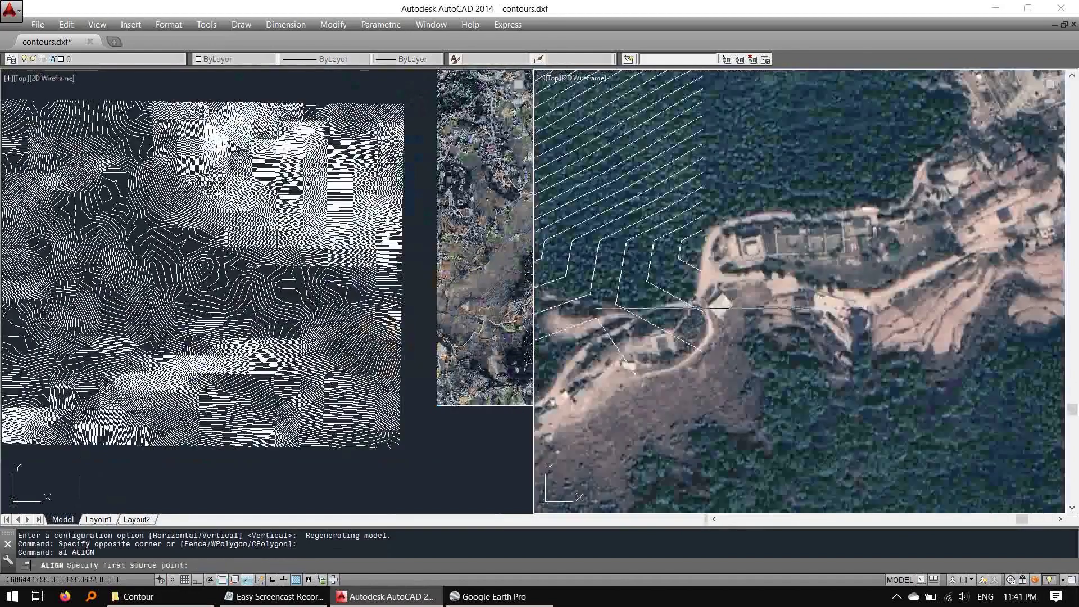
pyautogui.scroll(3, 720, 303)
pyautogui.scroll(-1, 708, 329)
pyautogui.scroll(-2, 700, 338)
pyautogui.scroll(4, 687, 351)
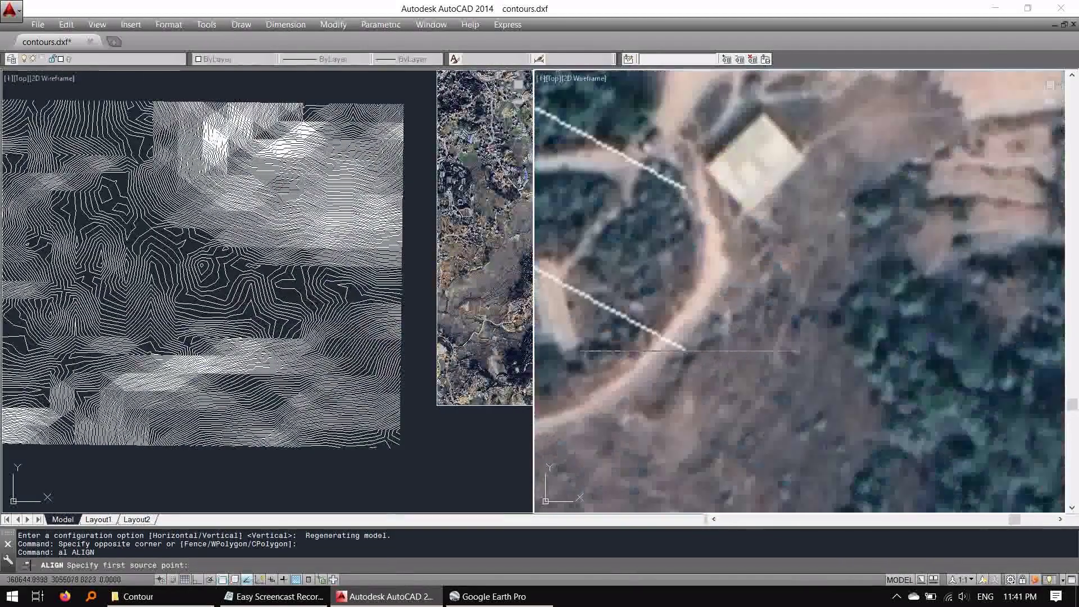
pyautogui.click(685, 350)
pyautogui.scroll(5, 332, 337)
pyautogui.click(321, 330)
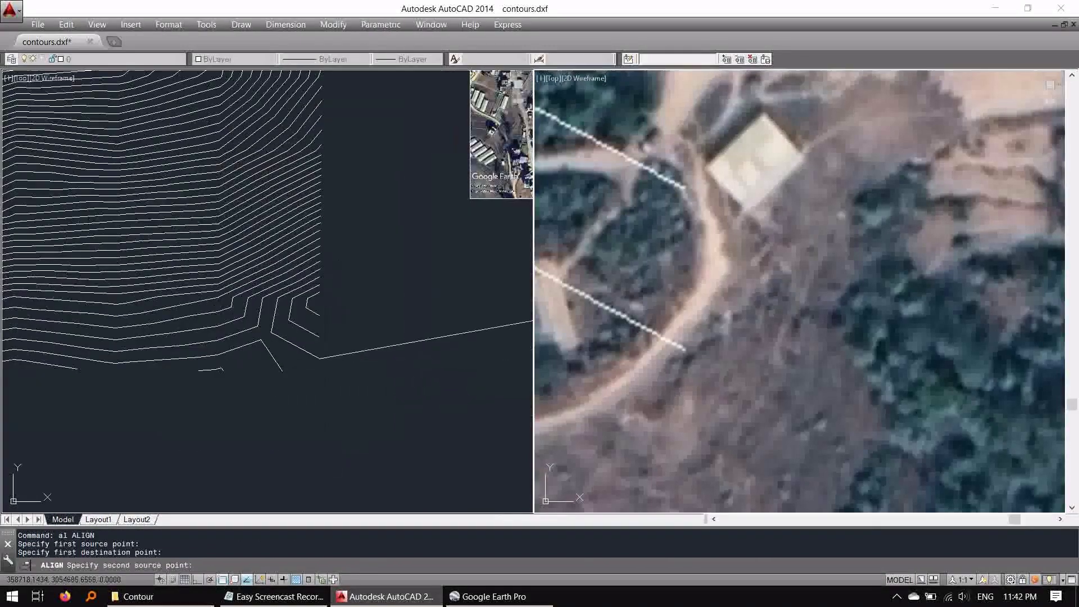
pyautogui.scroll(-5, 805, 316)
pyautogui.scroll(3, 805, 317)
pyautogui.scroll(2, 792, 304)
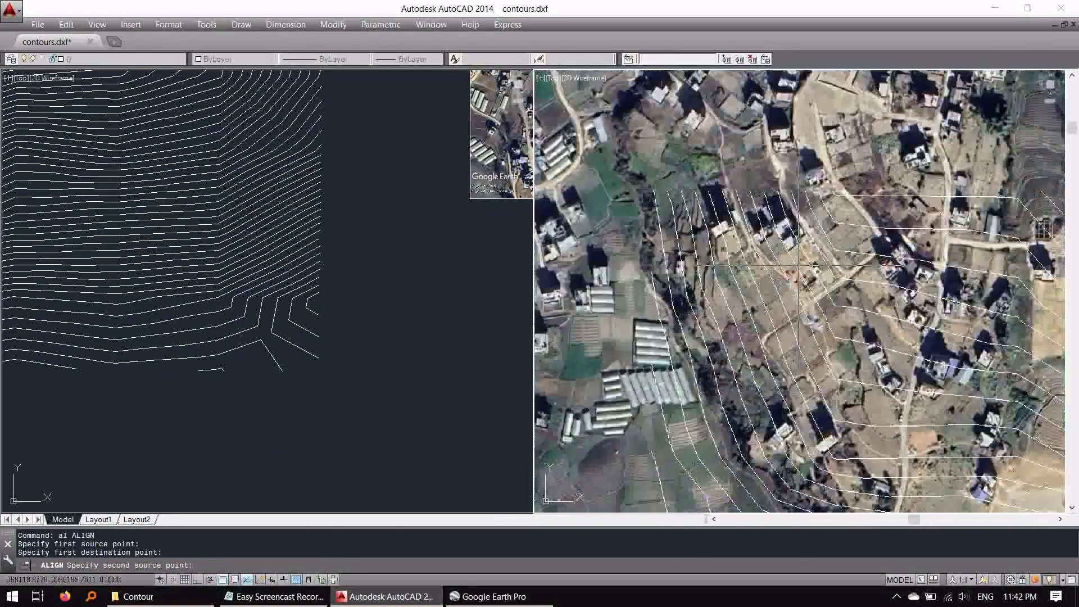
pyautogui.scroll(2, 776, 286)
pyautogui.scroll(2, 725, 287)
pyautogui.scroll(2, 764, 283)
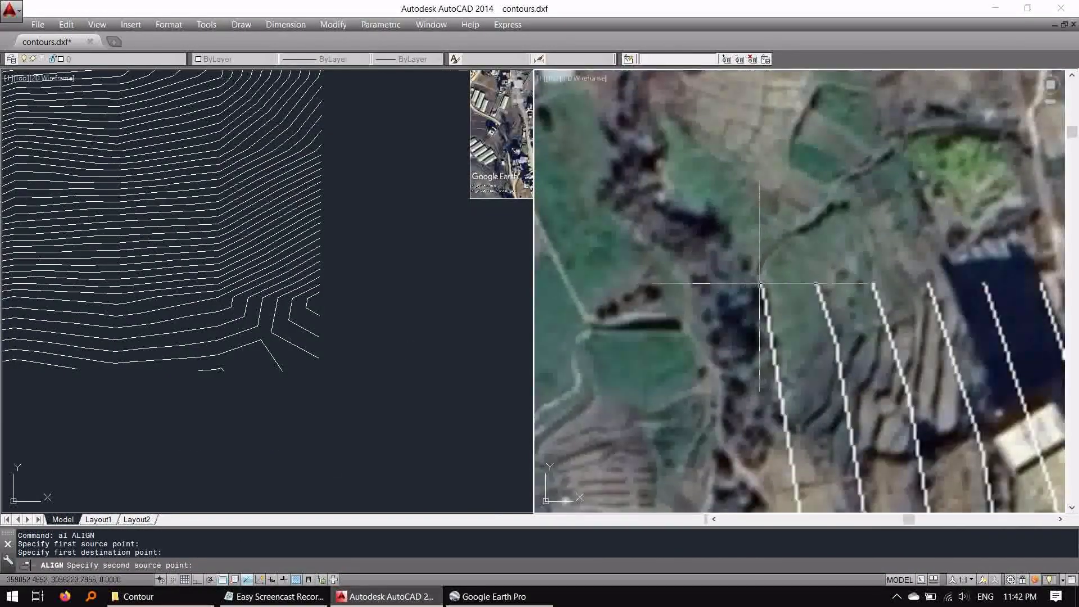
pyautogui.click(761, 284)
pyautogui.scroll(-3, 356, 258)
pyautogui.scroll(3, 253, 245)
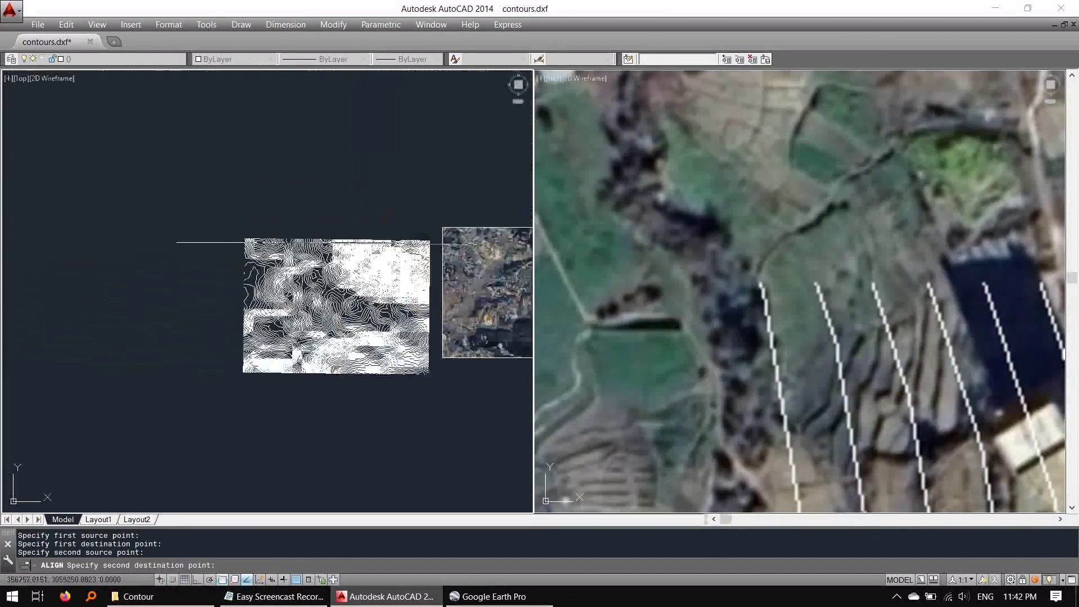
pyautogui.scroll(3, 254, 245)
pyautogui.scroll(1, 212, 285)
pyautogui.click(212, 289)
pyautogui.press('Return')
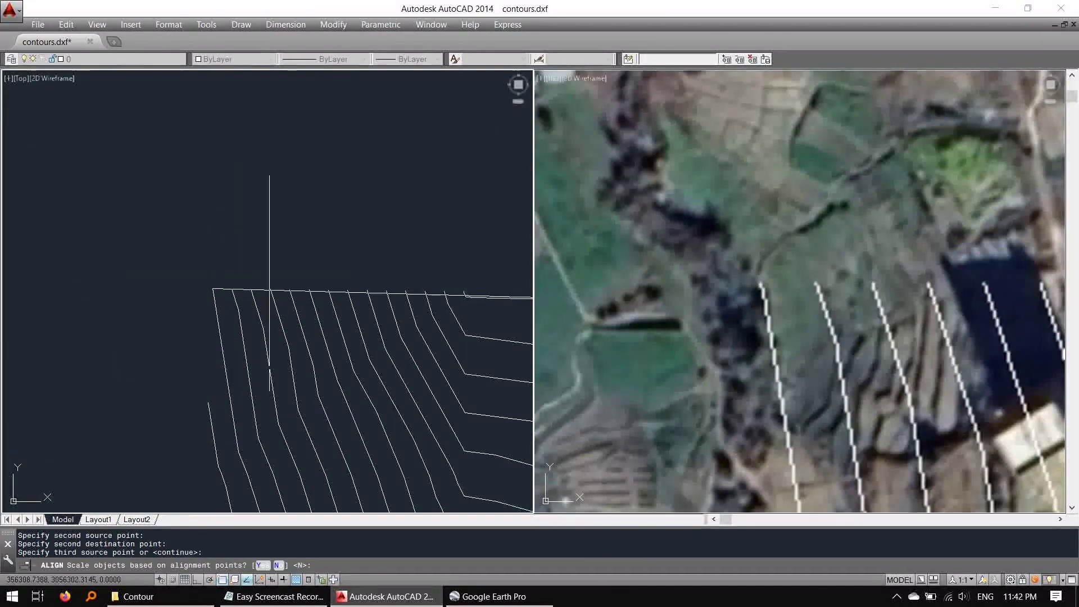
pyautogui.write('y')
pyautogui.press('Return')
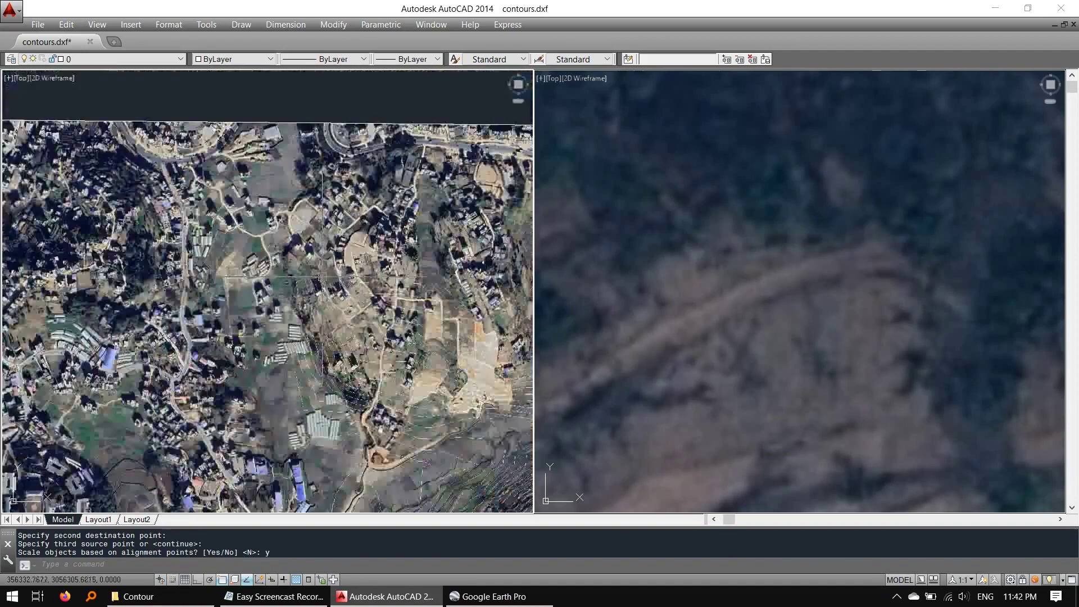
pyautogui.scroll(-2, 270, 338)
pyautogui.scroll(-3, 270, 337)
pyautogui.scroll(2, 397, 241)
pyautogui.scroll(2, 410, 241)
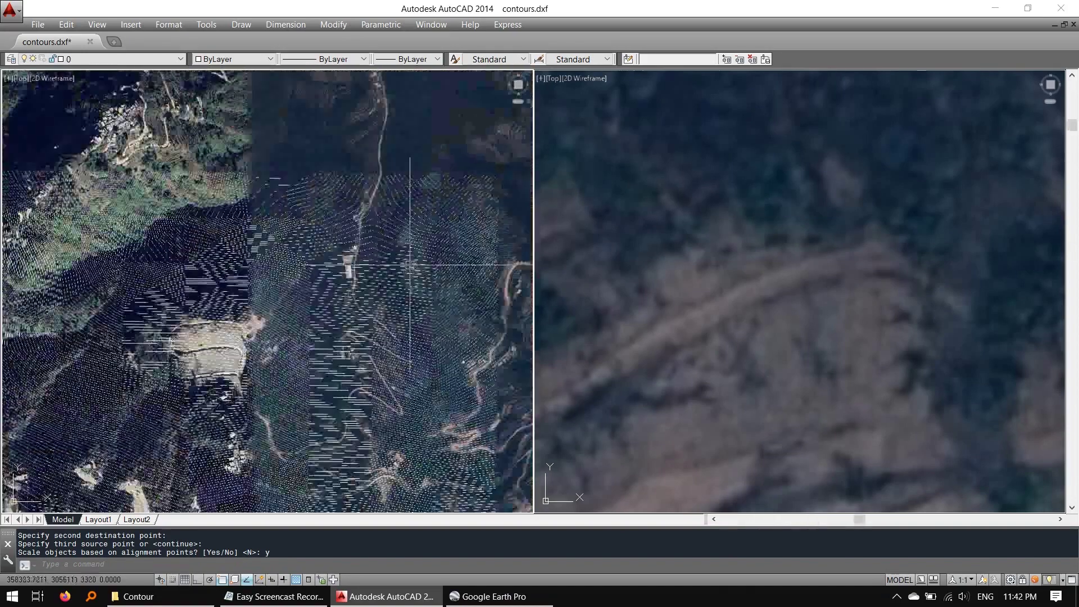
pyautogui.scroll(2, 410, 253)
pyautogui.scroll(1, 371, 236)
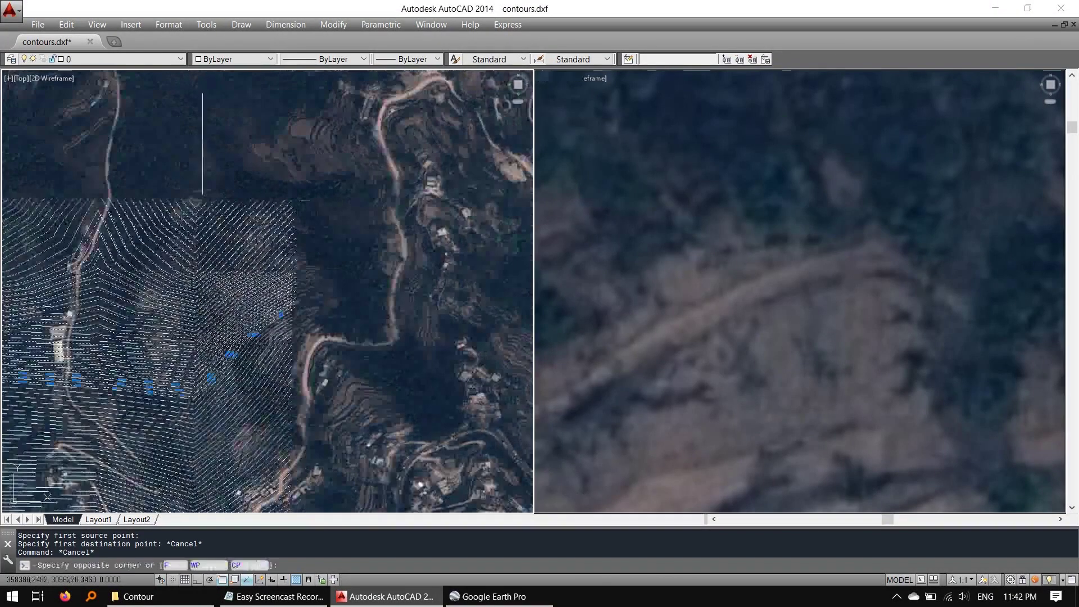
# Step: Send the aerial image behind the contours with DRAWORDER Back
pyautogui.click(265, 164)
pyautogui.scroll(-2, 311, 208)
pyautogui.click(284, 229)
pyautogui.write('do')
pyautogui.press('Return')
pyautogui.write('b')
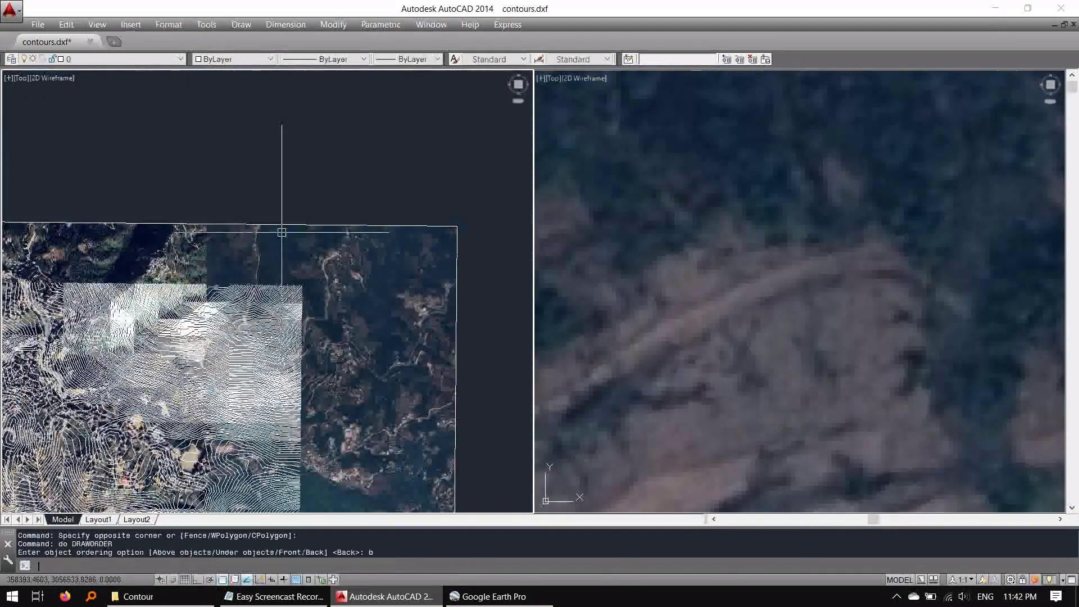
pyautogui.press('Return')
pyautogui.scroll(4, 349, 253)
pyautogui.scroll(-3, 350, 253)
pyautogui.write('al')
pyautogui.press('Return')
pyautogui.write('p 1 found')
pyautogui.press('Return')
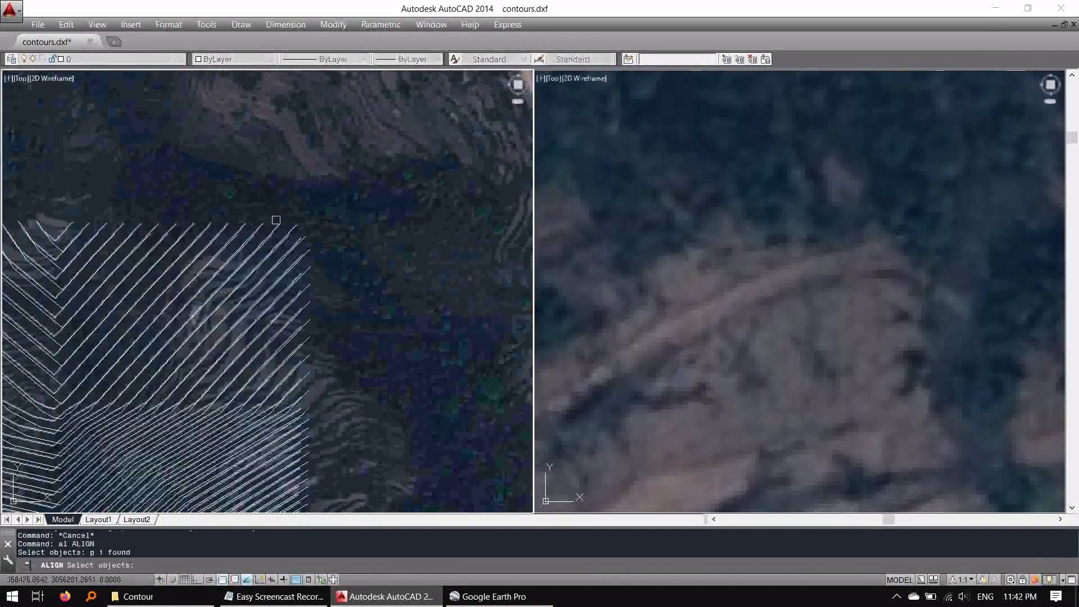
pyautogui.press('Escape')
pyautogui.scroll(2, 245, 268)
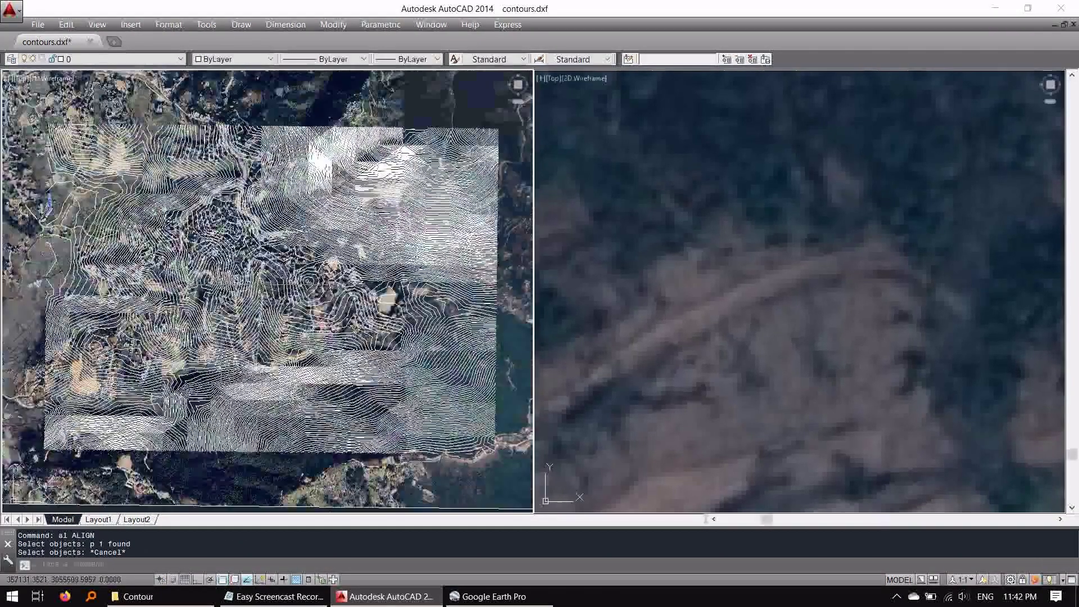
pyautogui.scroll(2, 252, 284)
pyautogui.press('Escape')
pyautogui.press('Escape')
pyautogui.scroll(-3, 253, 284)
# Step: Create a new layer named Features in the Layer Properties Manager
pyautogui.click(12, 59)
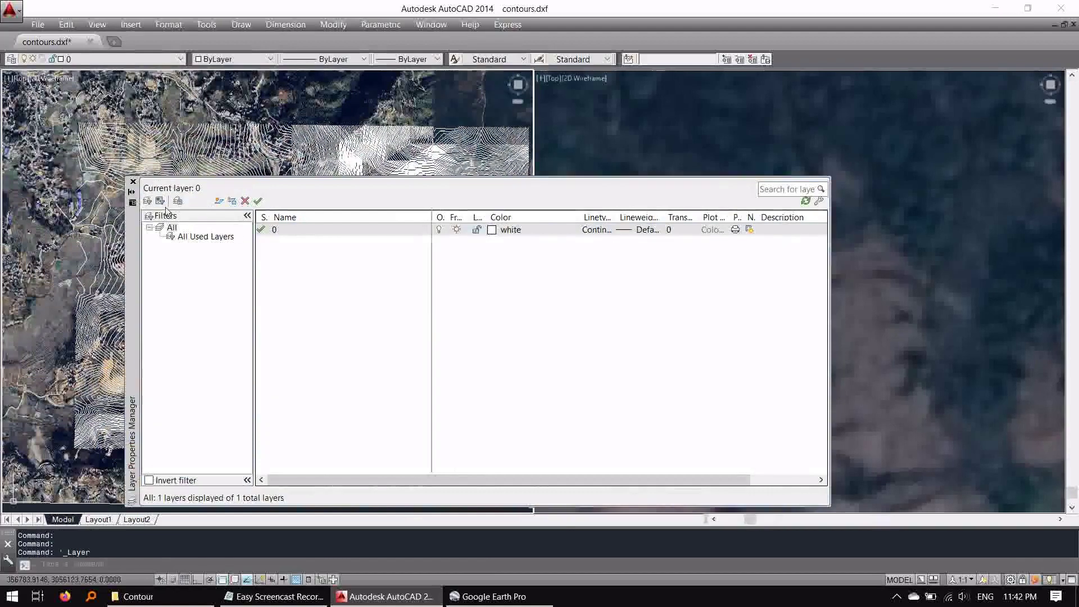
pyautogui.click(217, 201)
pyautogui.write('C')
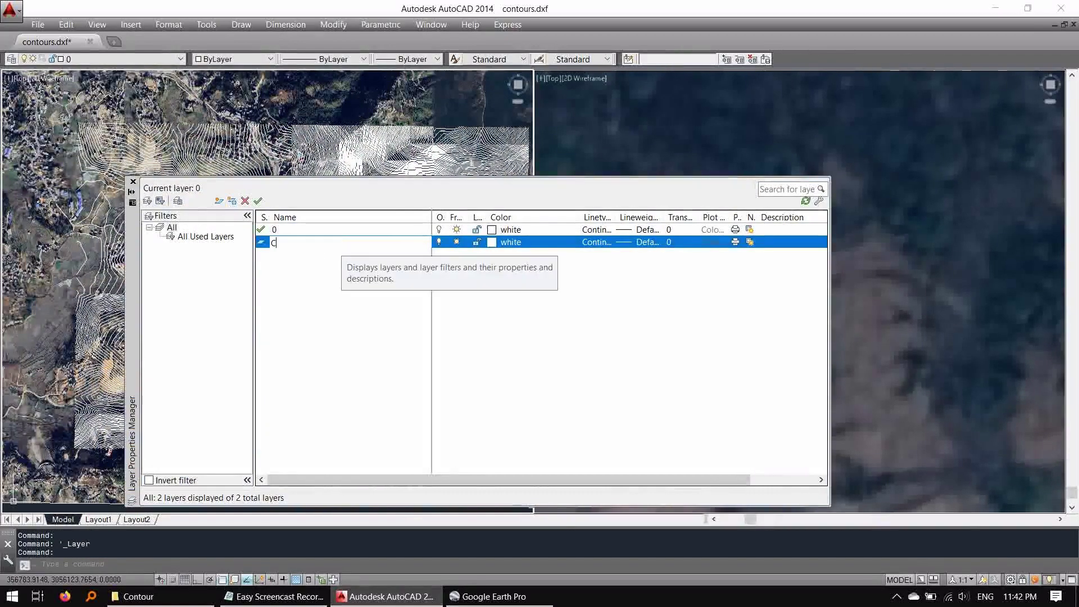
pyautogui.write('es')
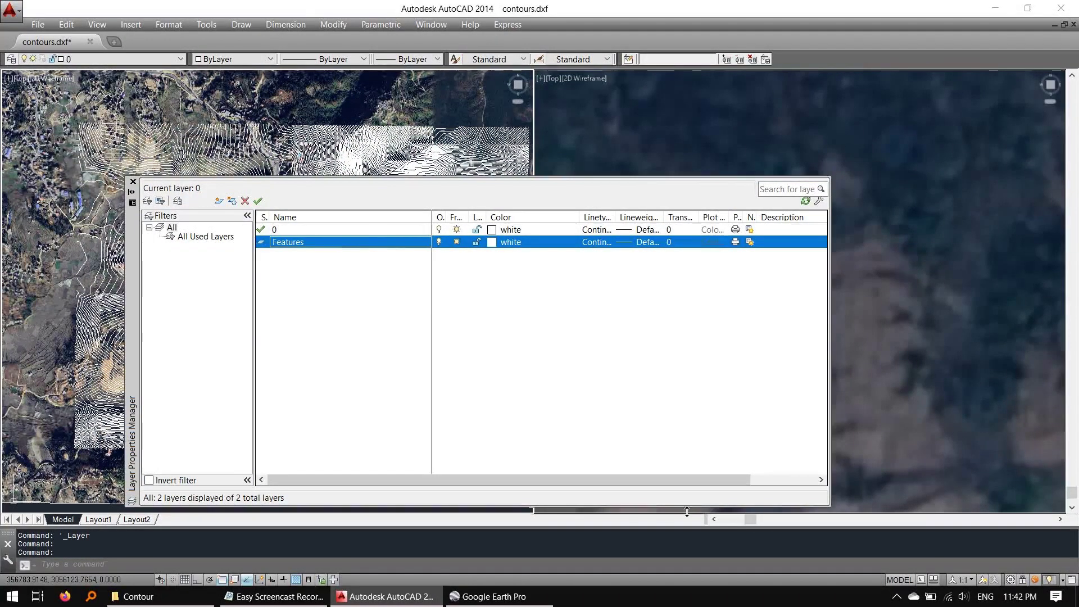
pyautogui.press('Return')
pyautogui.click(132, 182)
pyautogui.scroll(-3, 266, 287)
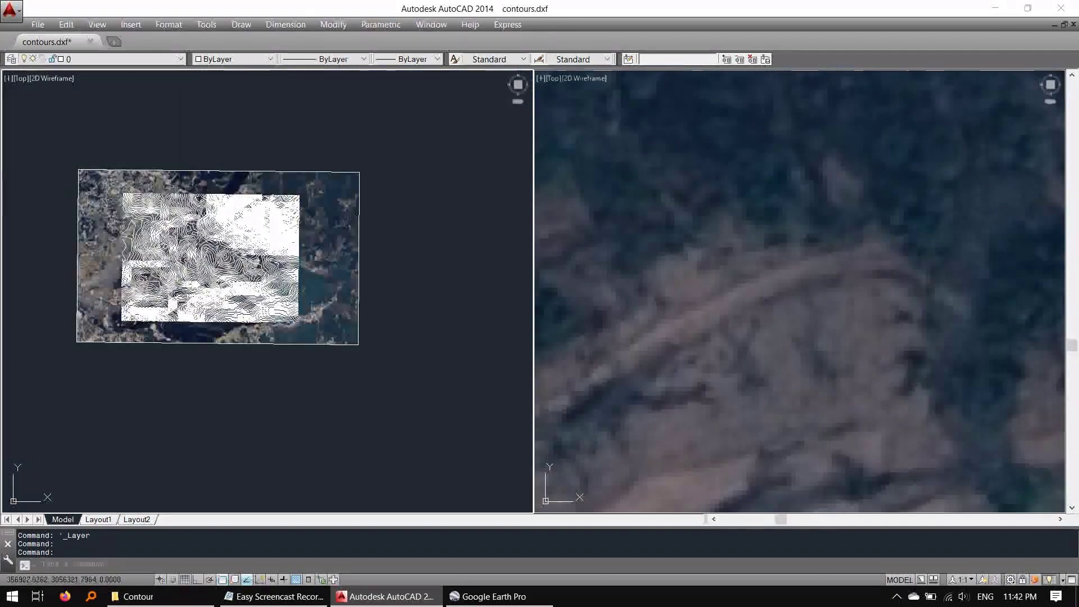
# Step: Move the aerial image onto the Features layer and dismiss the layer-off warning
pyautogui.click(85, 59)
pyautogui.click(93, 80)
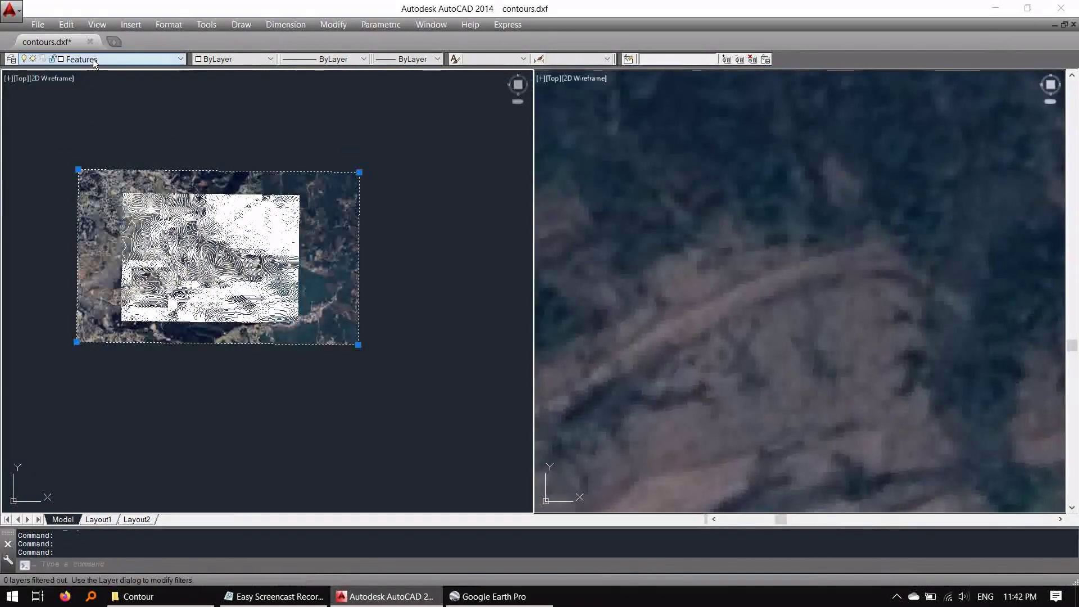
pyautogui.click(94, 60)
pyautogui.click(24, 79)
pyautogui.click(265, 152)
pyautogui.click(583, 331)
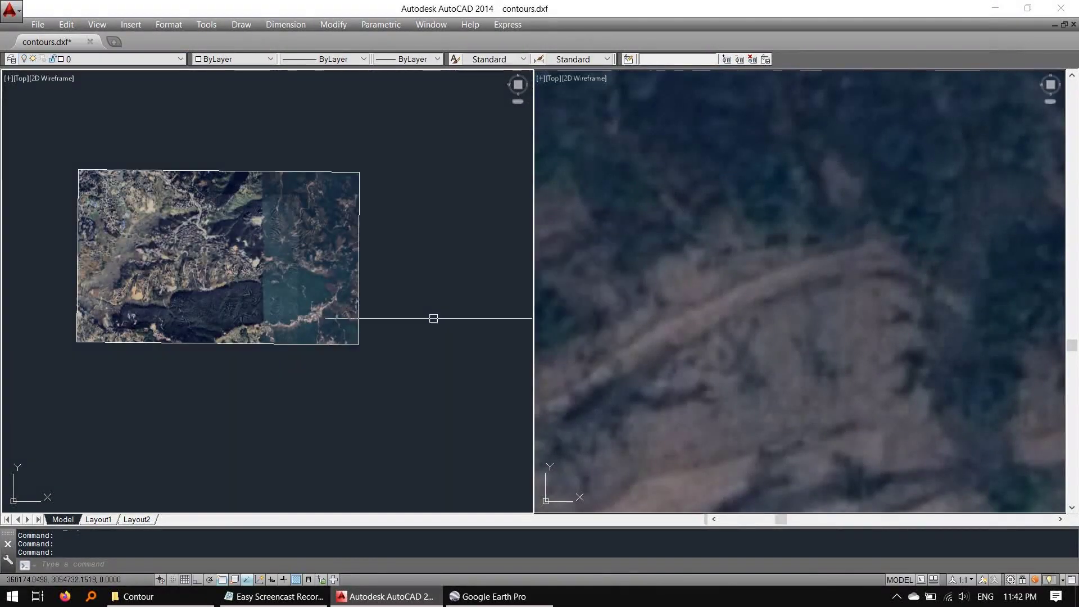
pyautogui.scroll(3, 258, 330)
pyautogui.scroll(3, 258, 329)
# Step: Start a polyline and place the first vertices along the road
pyautogui.click(258, 330)
pyautogui.press('Escape')
pyautogui.scroll(-5, 238, 311)
pyautogui.press('Escape')
pyautogui.press('Escape')
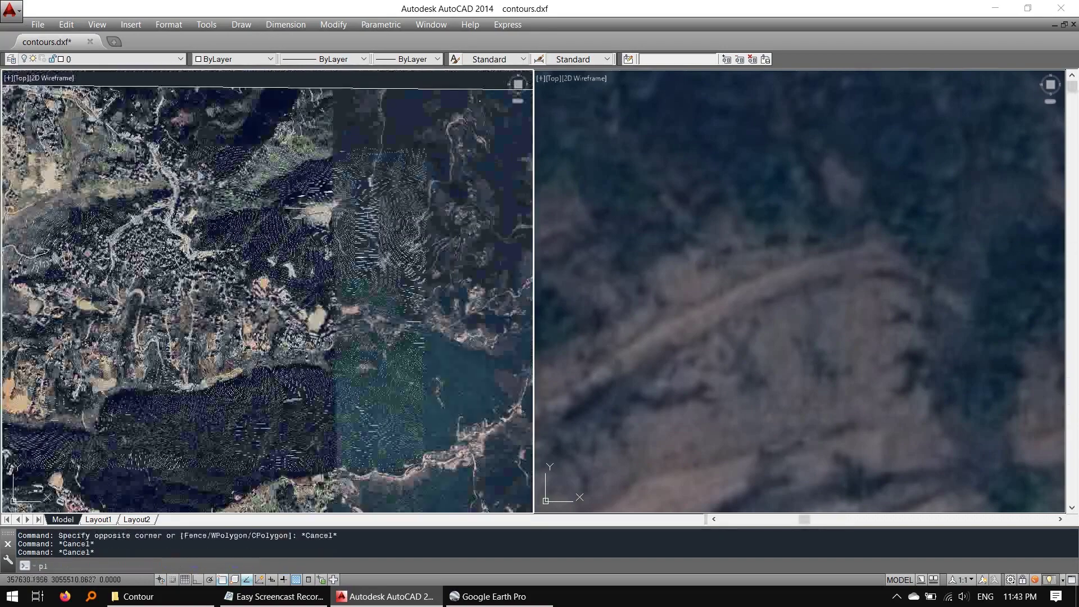
pyautogui.write('pl')
pyautogui.press('Return')
pyautogui.scroll(2, 239, 311)
pyautogui.scroll(2, 239, 311)
pyautogui.scroll(1, 262, 267)
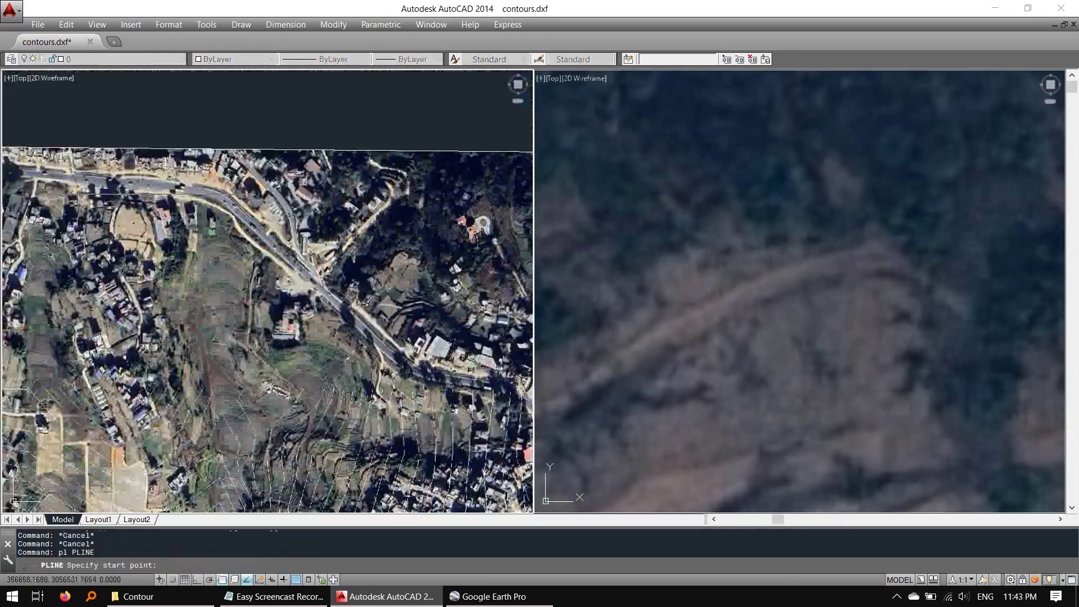
pyautogui.click(211, 193)
pyautogui.click(253, 232)
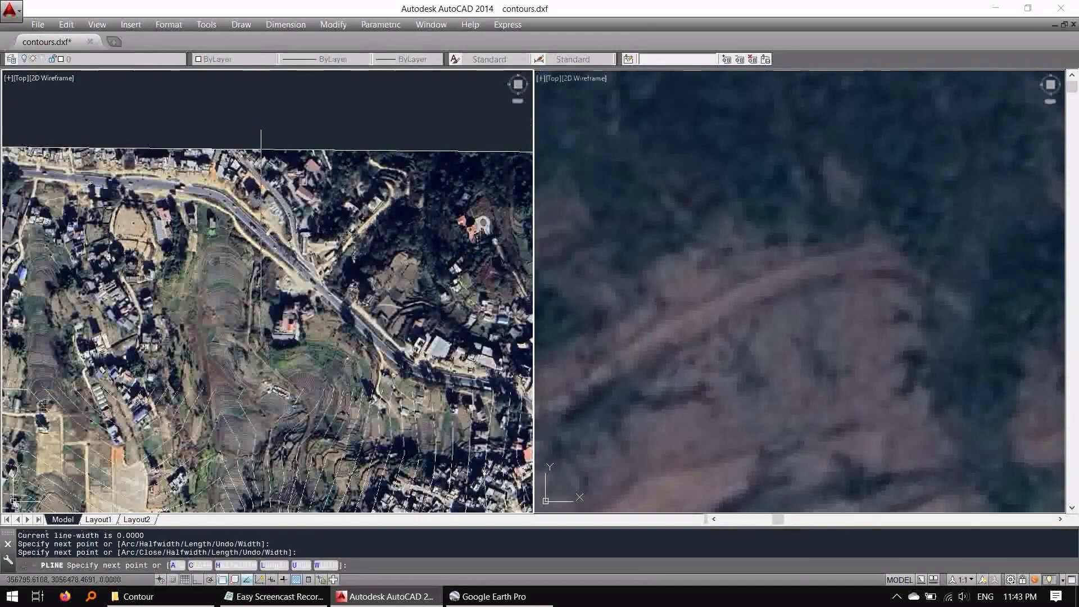
pyautogui.moveTo(253, 233); pyautogui.dragTo(144, 180, button='middle')
pyautogui.click(354, 331)
# Step: Pan along the road and end the road-trace polyline
pyautogui.moveTo(398, 343); pyautogui.dragTo(309, 310, button='middle')
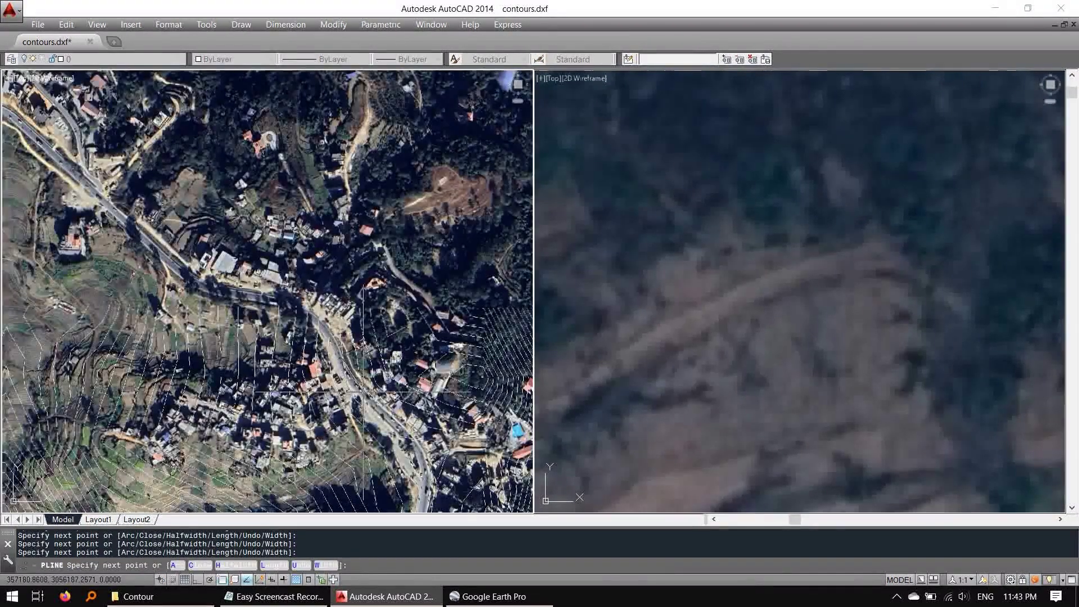
pyautogui.moveTo(363, 391); pyautogui.dragTo(326, 314, button='middle')
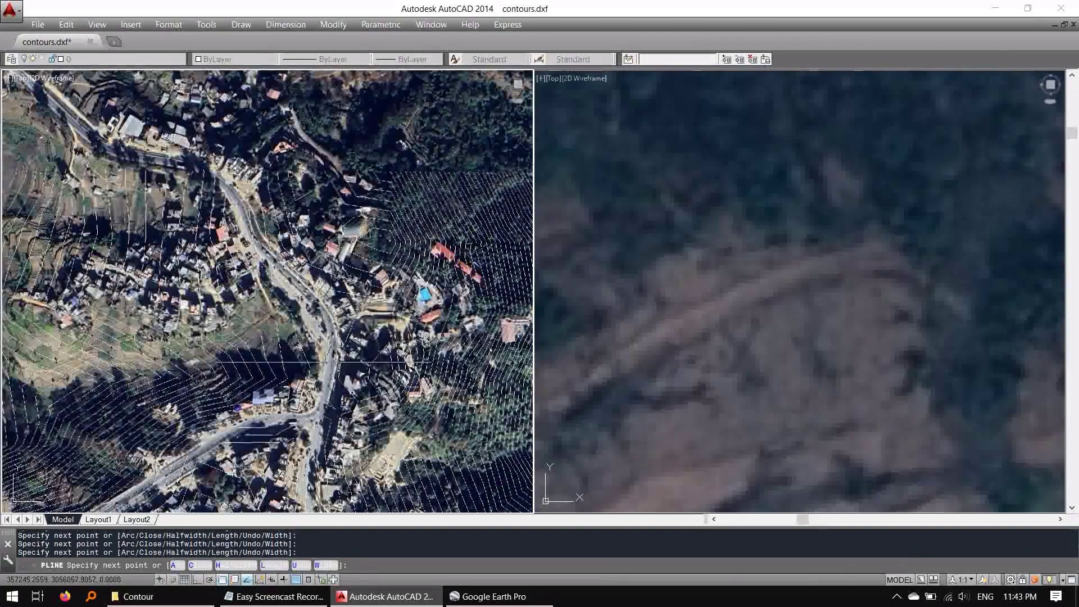
pyautogui.moveTo(338, 362); pyautogui.dragTo(319, 328, button='middle')
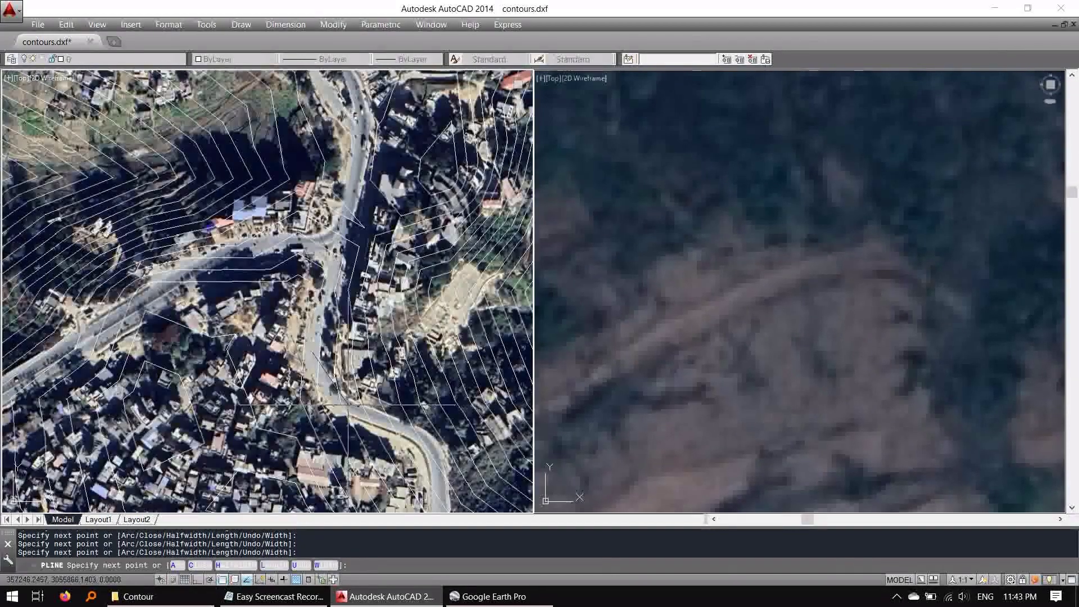
pyautogui.moveTo(438, 450); pyautogui.dragTo(286, 291, button='middle')
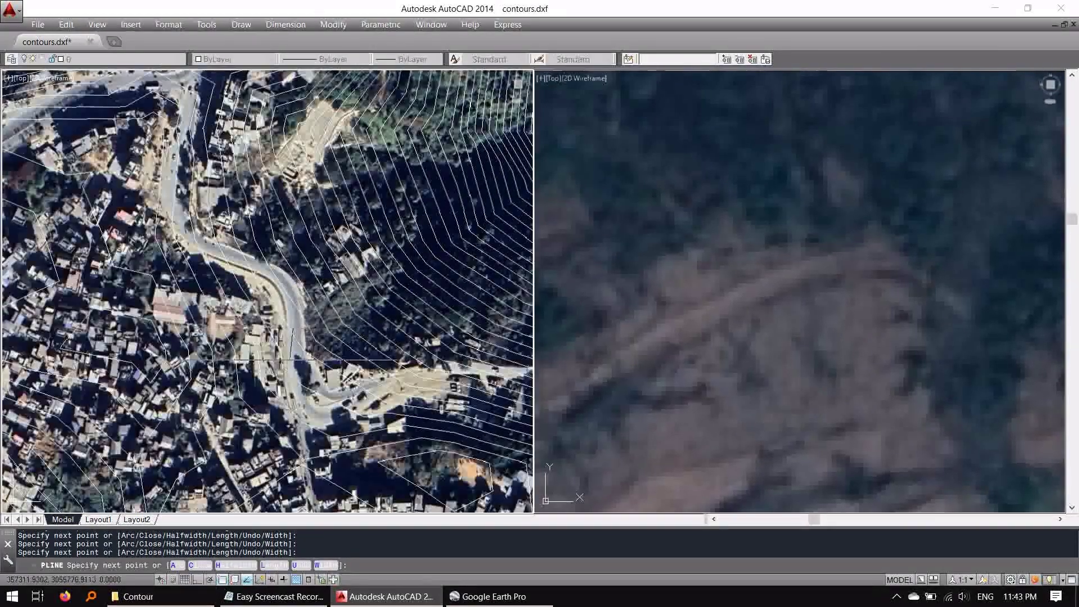
pyautogui.moveTo(455, 375); pyautogui.dragTo(247, 331, button='middle')
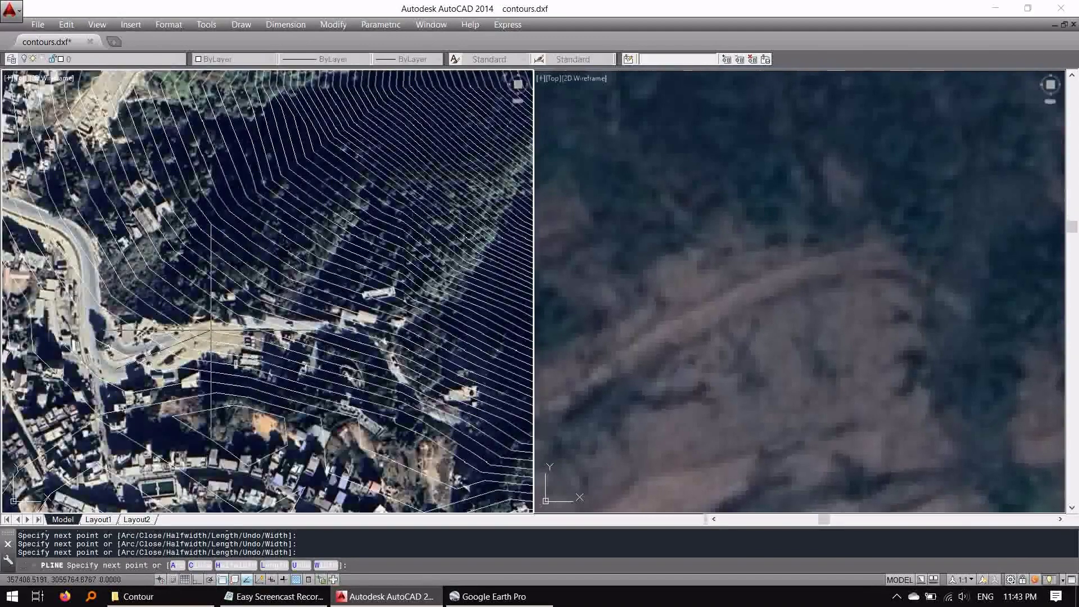
pyautogui.scroll(-2, 317, 325)
pyautogui.rightClick(337, 325)
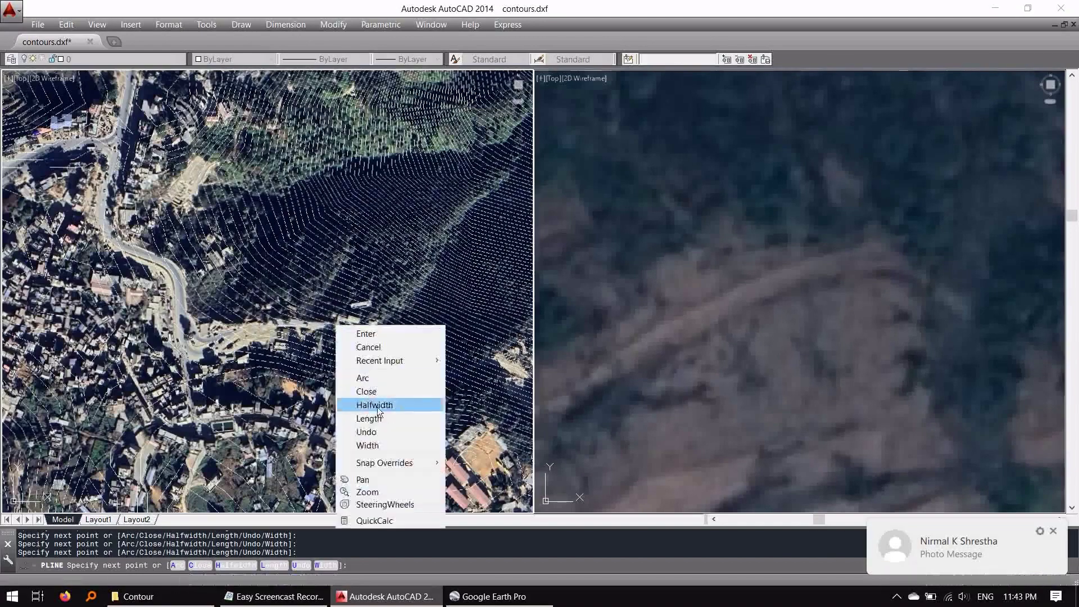
pyautogui.press('Escape')
pyautogui.scroll(-3, 373, 285)
pyautogui.moveTo(374, 284); pyautogui.dragTo(195, 294, button='middle')
pyautogui.scroll(-2, 253, 286)
pyautogui.press('Return')
pyautogui.press('Return')
pyautogui.scroll(2, 195, 293)
pyautogui.scroll(-2, 260, 464)
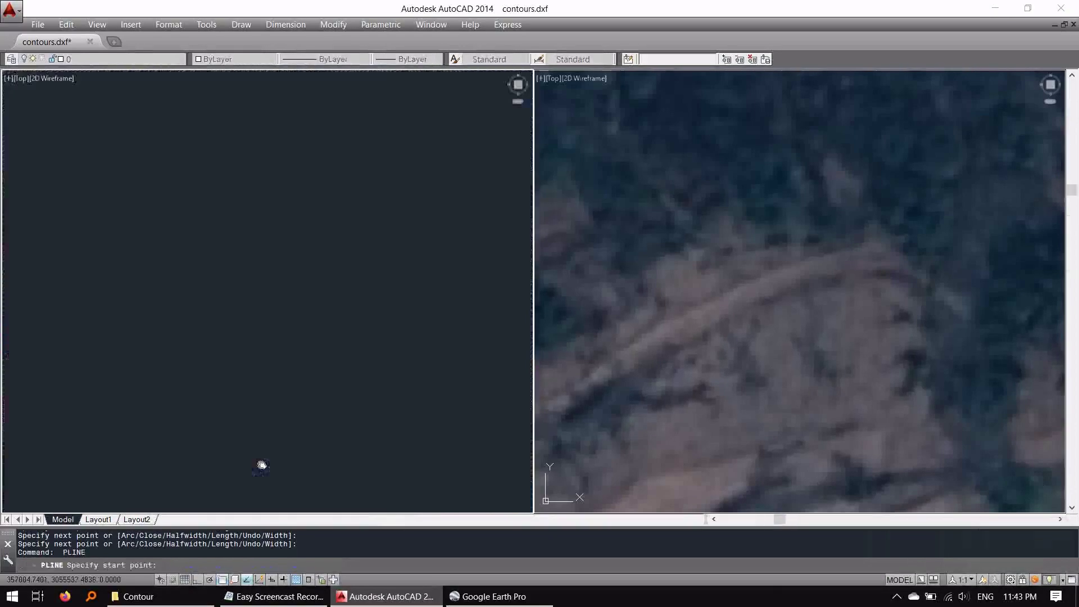
pyautogui.scroll(2, 325, 353)
pyautogui.scroll(-2, 321, 299)
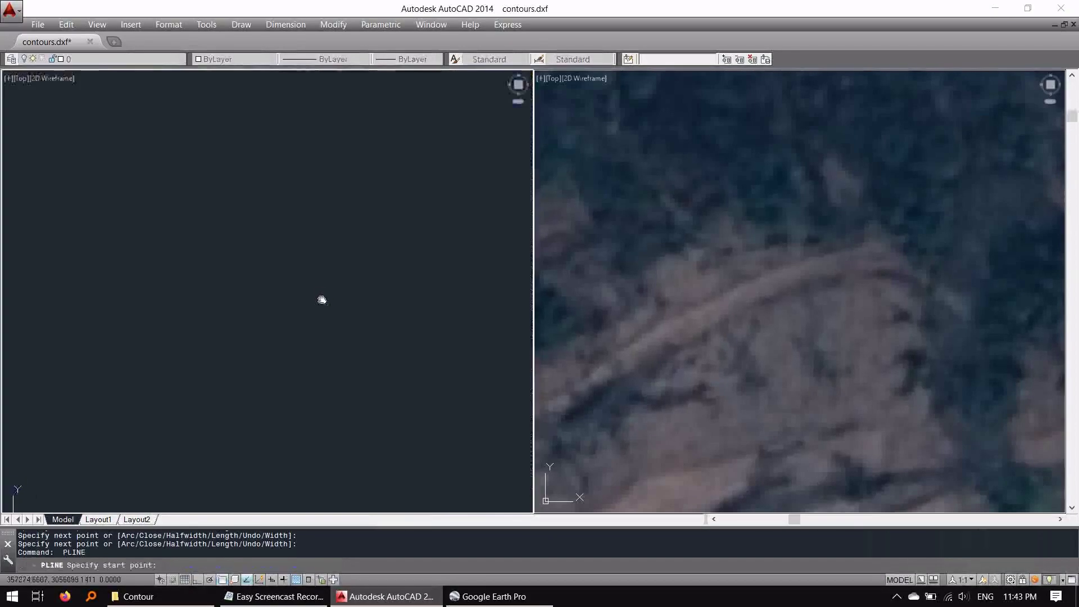
# Step: Make Features the current layer
pyautogui.press('Escape')
pyautogui.click(295, 342)
pyautogui.press('Escape')
pyautogui.moveTo(262, 234); pyautogui.dragTo(262, 359, button='middle')
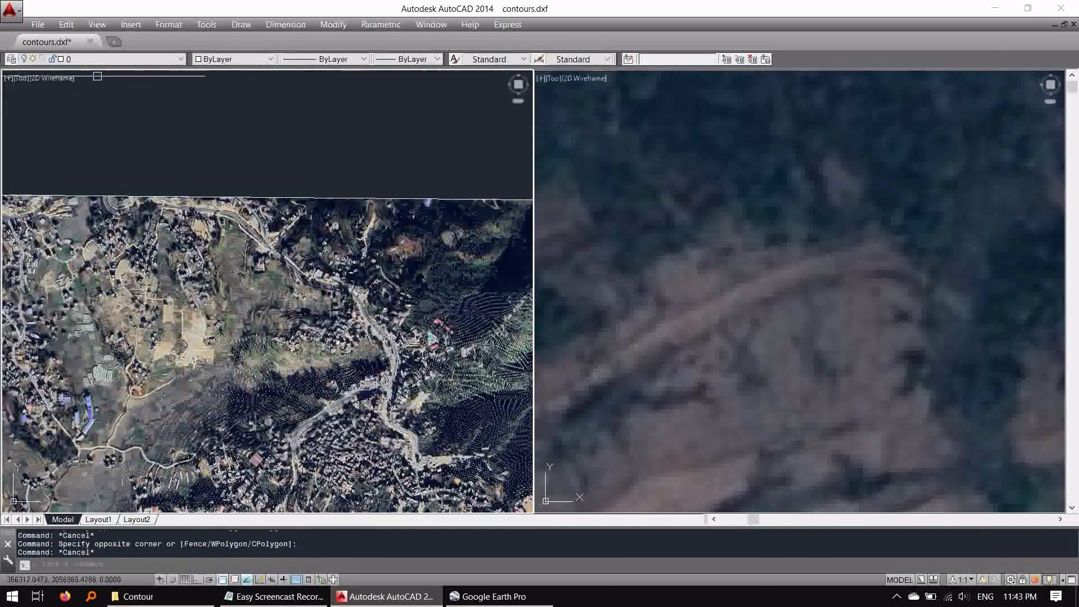
pyautogui.click(102, 59)
pyautogui.click(95, 79)
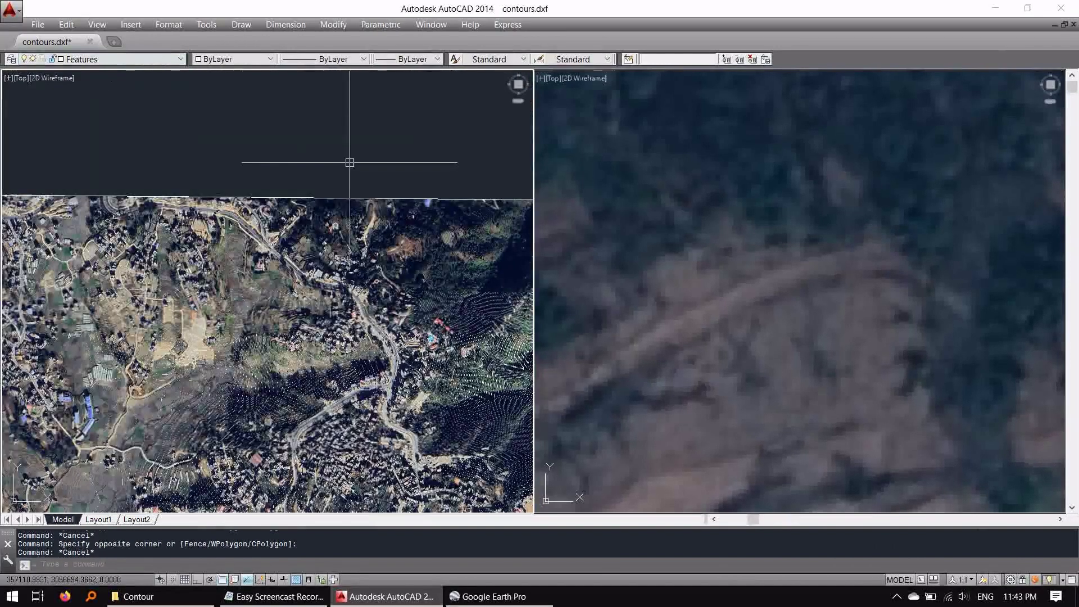